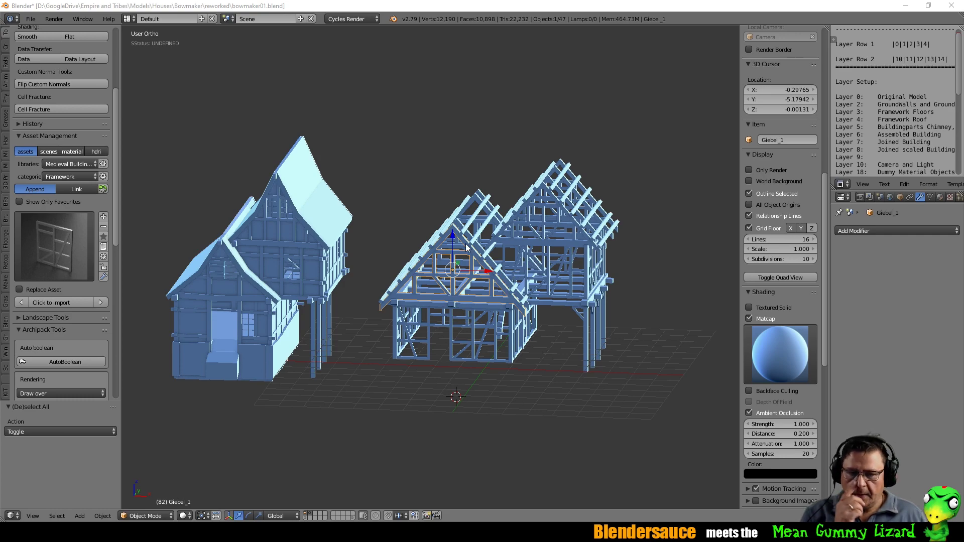
Examine the timber-frame building's gables, roof rafters and wall framework from several angles, alongside the original house model.
middle_click_drag(452, 256, 416, 242)
scroll(460, 239, "up", 4)
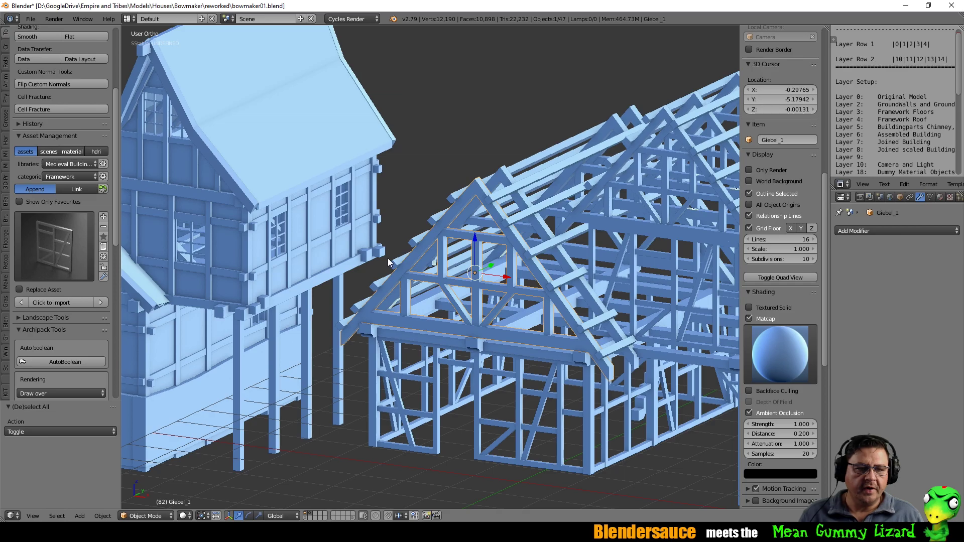
middle_click_drag(350, 212, 478, 186)
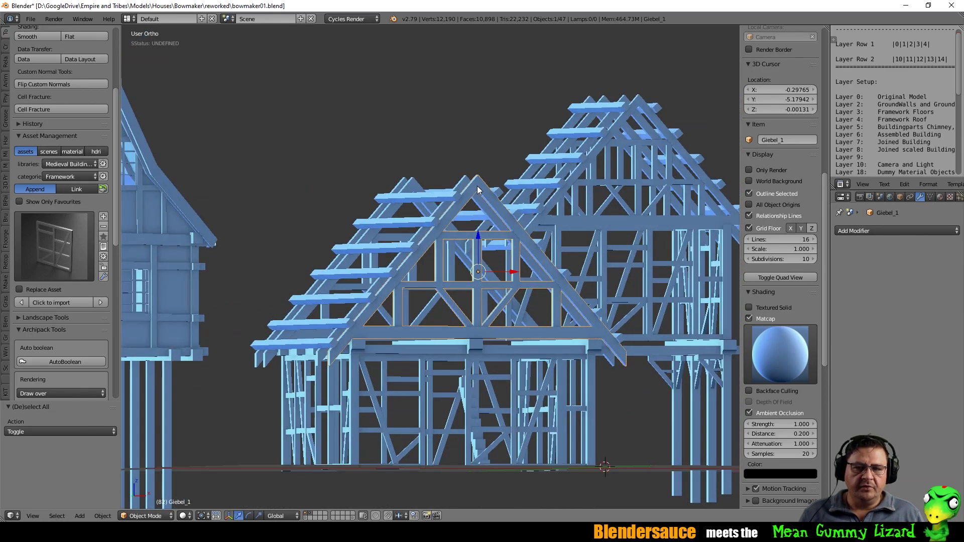
mouse_move(601, 153)
middle_mouse_down()
mouse_move(589, 145)
mouse_move(538, 161)
mouse_move(601, 170)
middle_mouse_up()
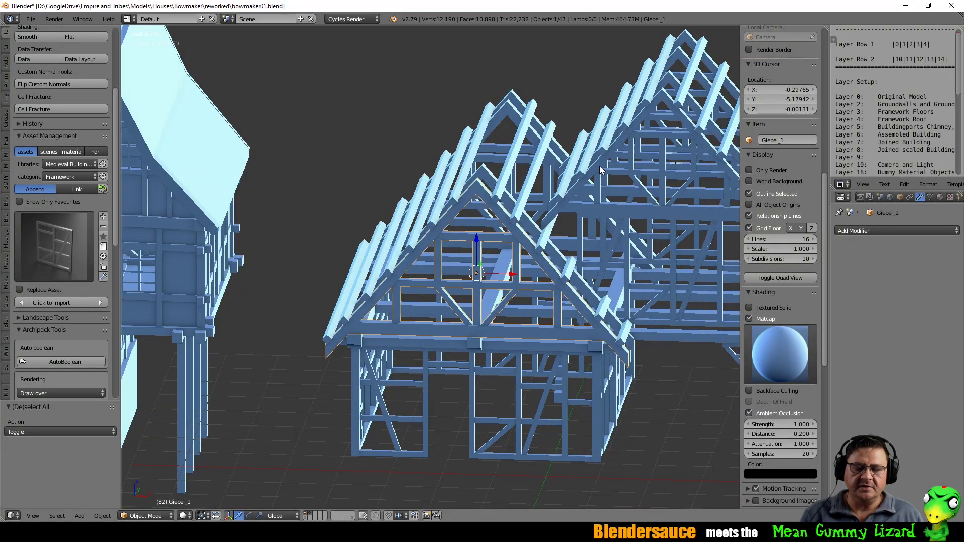
middle_click_drag(544, 231, 505, 228)
middle_click_drag(520, 298, 547, 289)
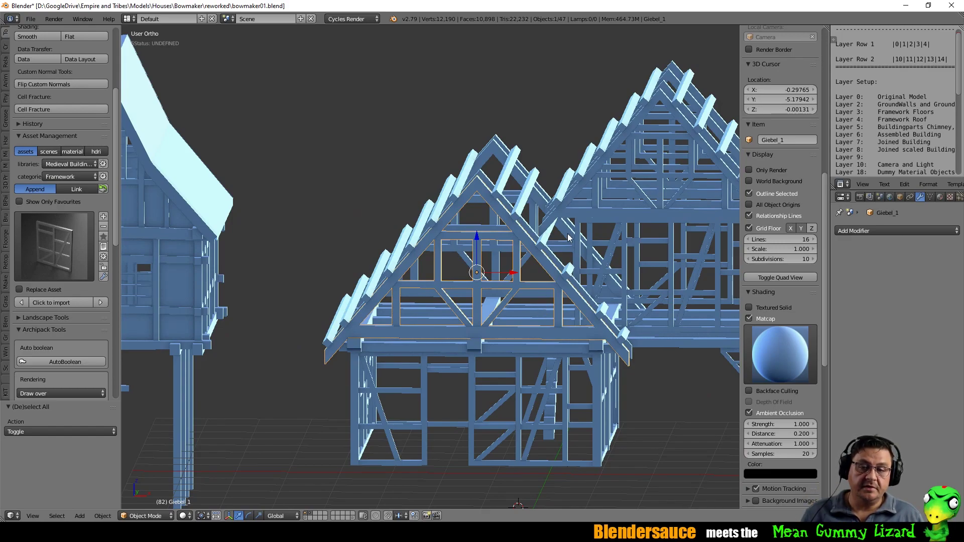
middle_click_drag(597, 208, 541, 220)
middle_click_drag(474, 234, 516, 221)
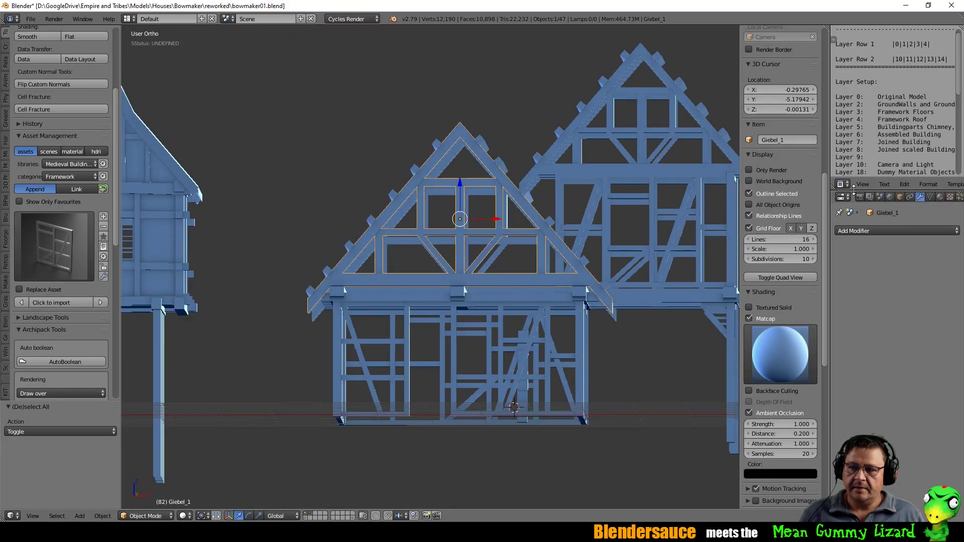
Enlarge the text editor with the layer notes in both height and width so the layer setup list is readable.
left_click_drag(852, 179, 853, 208)
left_click_drag(820, 167, 792, 171)
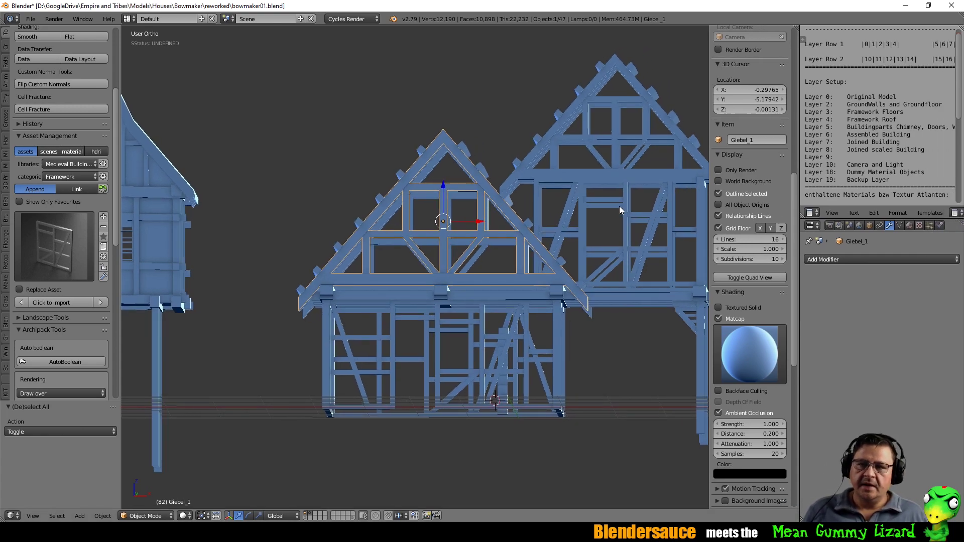
middle_click_drag(582, 200, 534, 213)
scroll(569, 215, "down", 5)
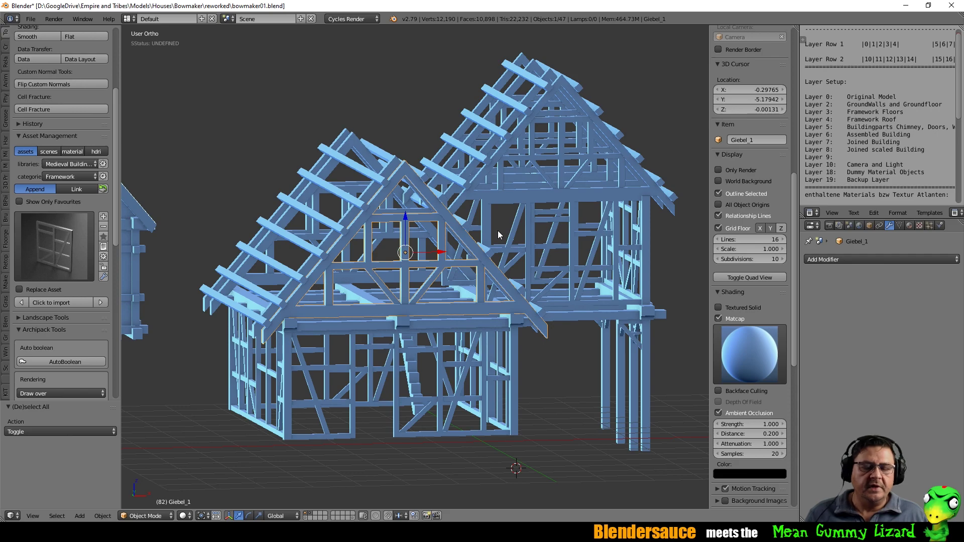
mouse_move(495, 173)
middle_mouse_down()
mouse_move(464, 188)
mouse_move(478, 180)
mouse_move(464, 185)
mouse_move(526, 192)
mouse_move(530, 202)
mouse_move(523, 207)
mouse_move(531, 167)
mouse_move(493, 187)
middle_mouse_up()
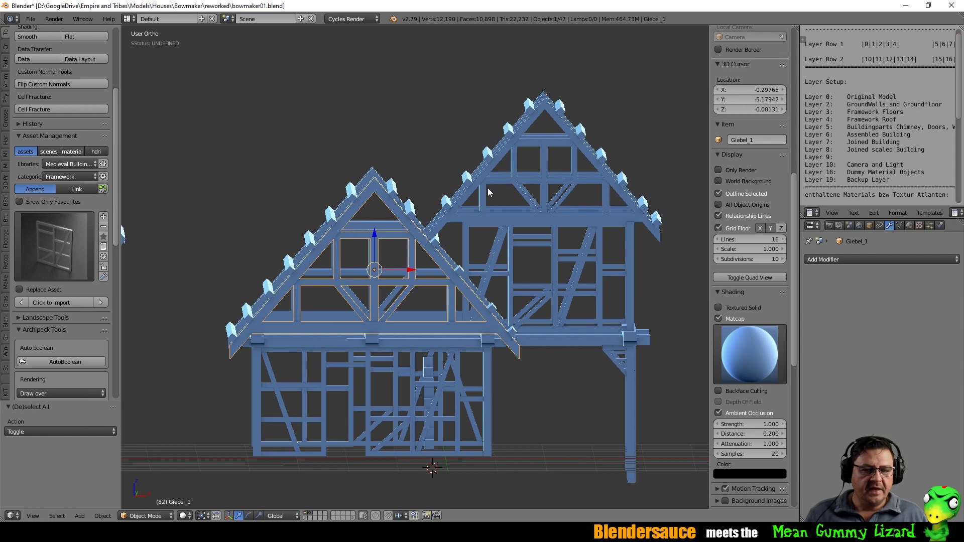
Box-select the roof and upper-floor framework of the timber-frame building.
key("a")
key("b")
left_click_drag(241, 73, 640, 291)
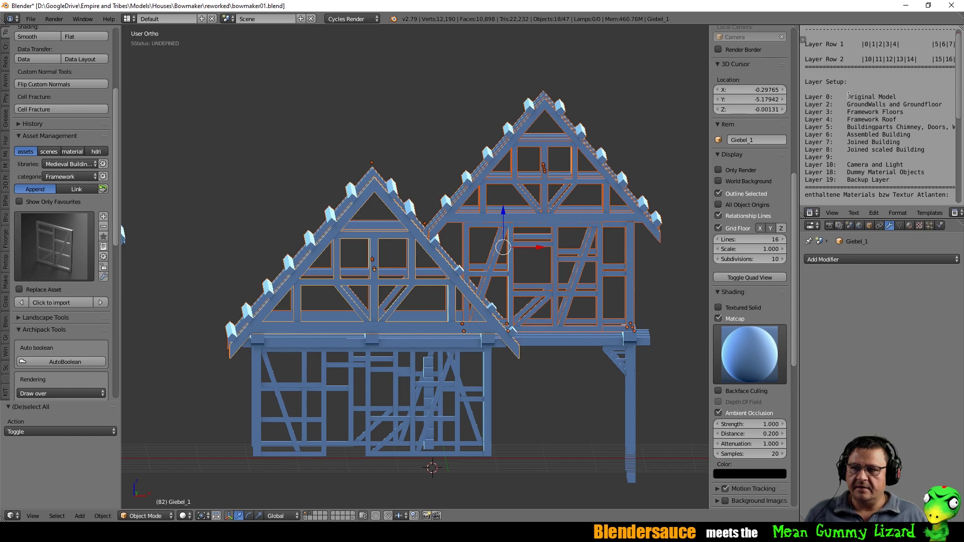
Highlight the GroundWalls and Groundfloor entry in the layer notes and examine the original house's ground-floor walls.
left_click_drag(846, 105, 915, 107)
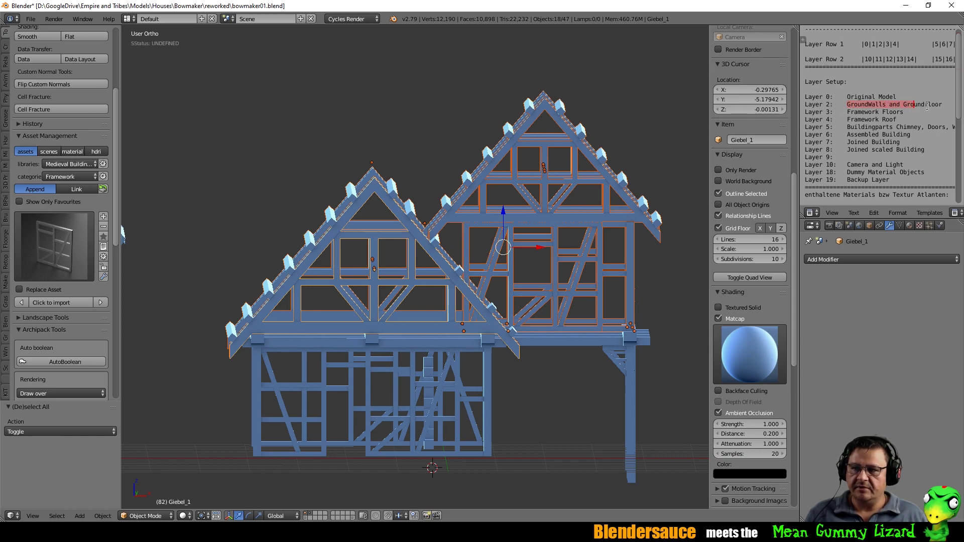
middle_click_drag(311, 314, 540, 234)
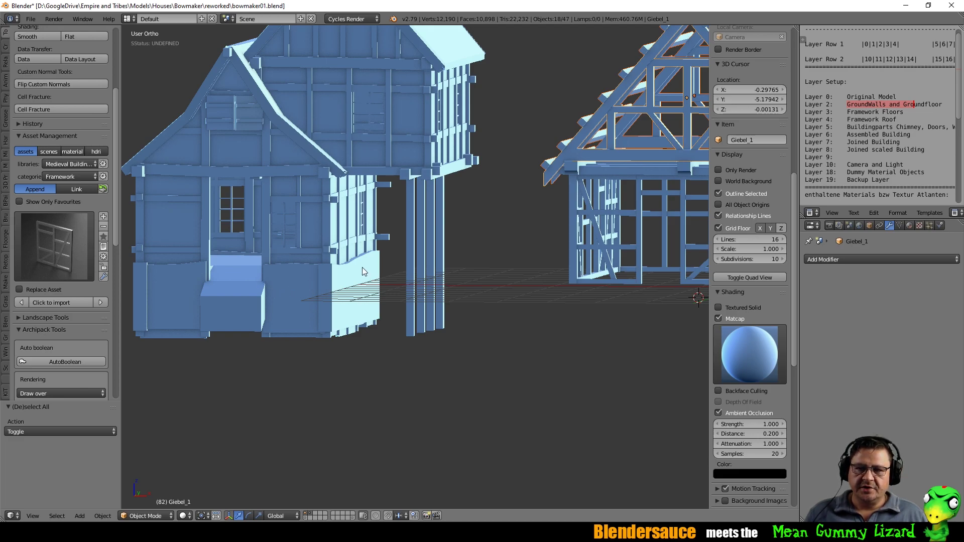
mouse_move(188, 278)
middle_mouse_down()
mouse_move(210, 278)
mouse_move(198, 276)
middle_mouse_up()
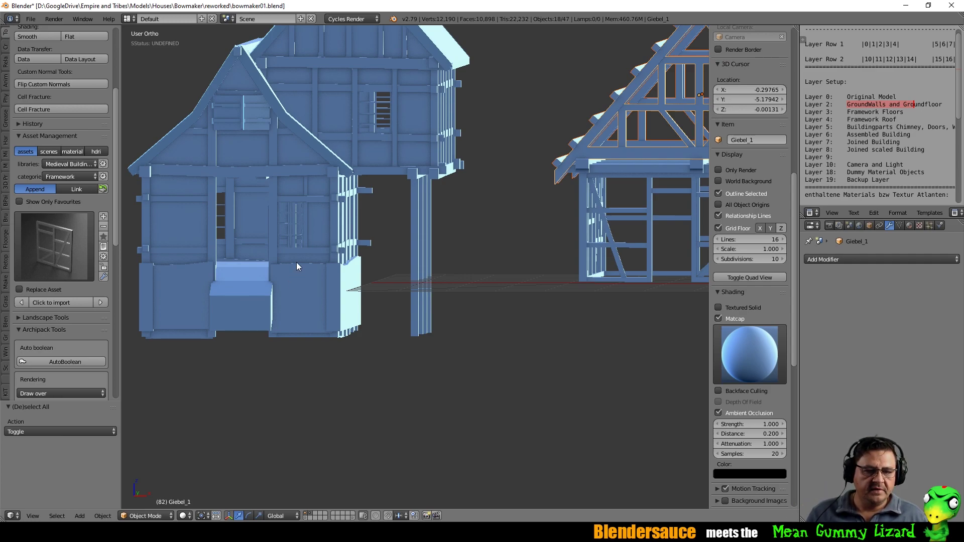
middle_click_drag(296, 262, 323, 267)
middle_click_drag(260, 287, 294, 240)
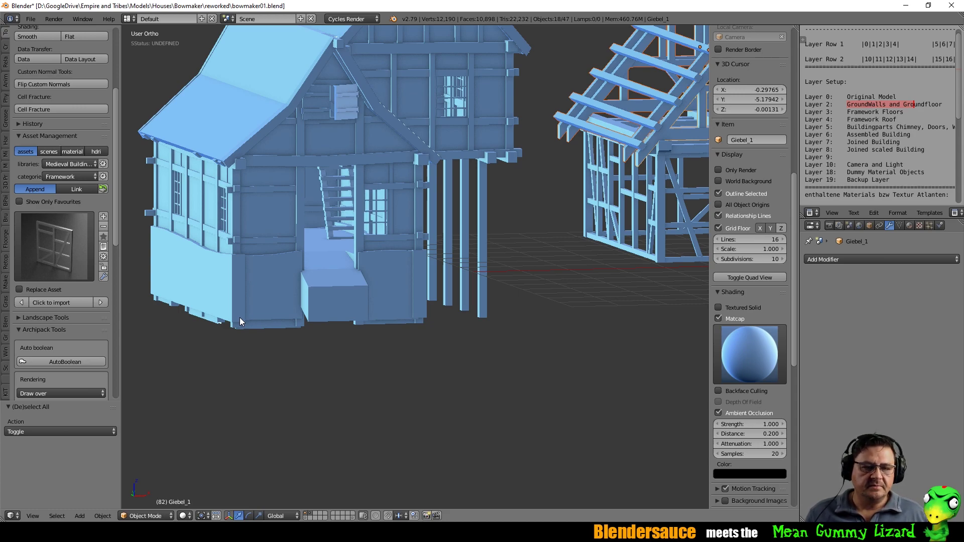
middle_click_drag(260, 273, 244, 275)
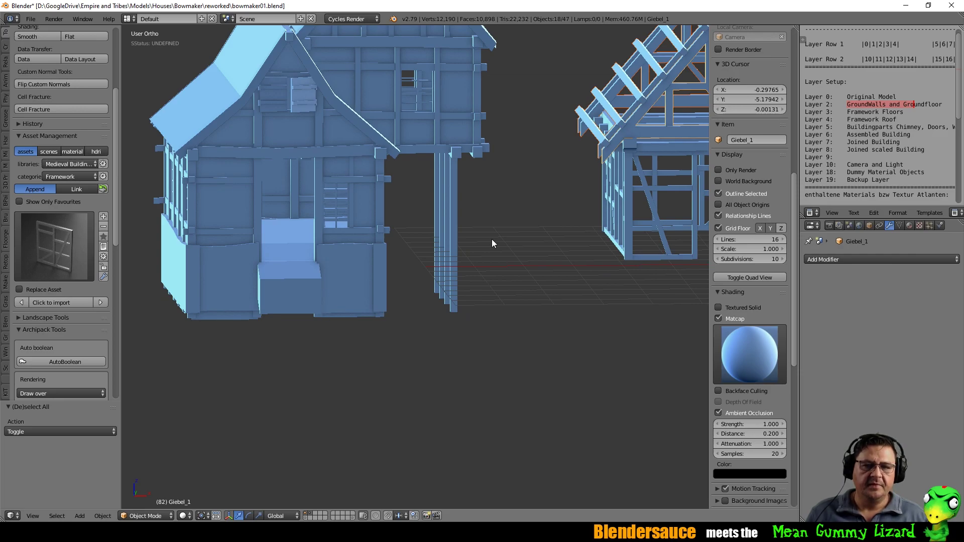
middle_click_drag(492, 239, 451, 240)
Select the entire timber-frame building without the original house, move it to the second layer and display only that layer.
middle_click_drag(527, 225, 381, 222, "shift")
scroll(435, 215, "down", 6)
key("a")
key("b")
left_click_drag(398, 68, 634, 301)
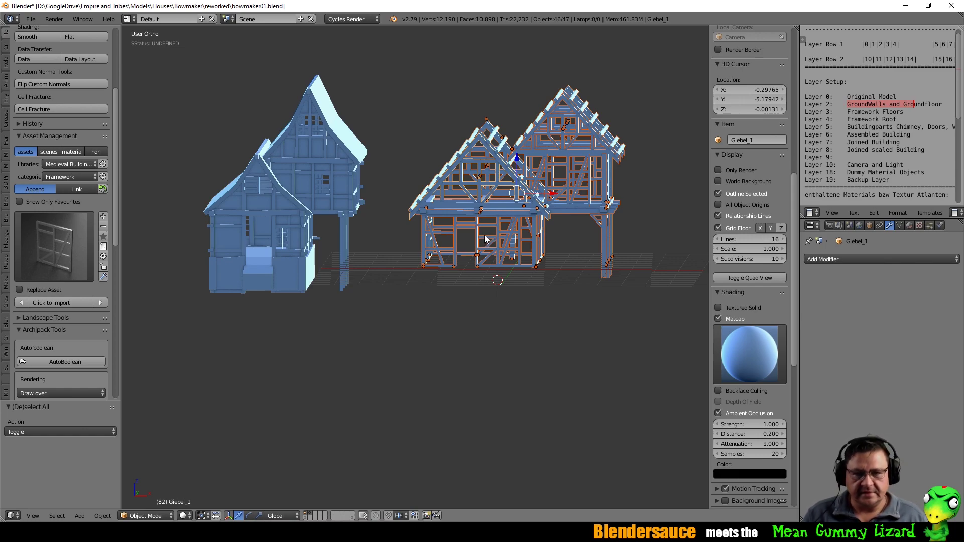
middle_click_drag(523, 222, 479, 271, "shift")
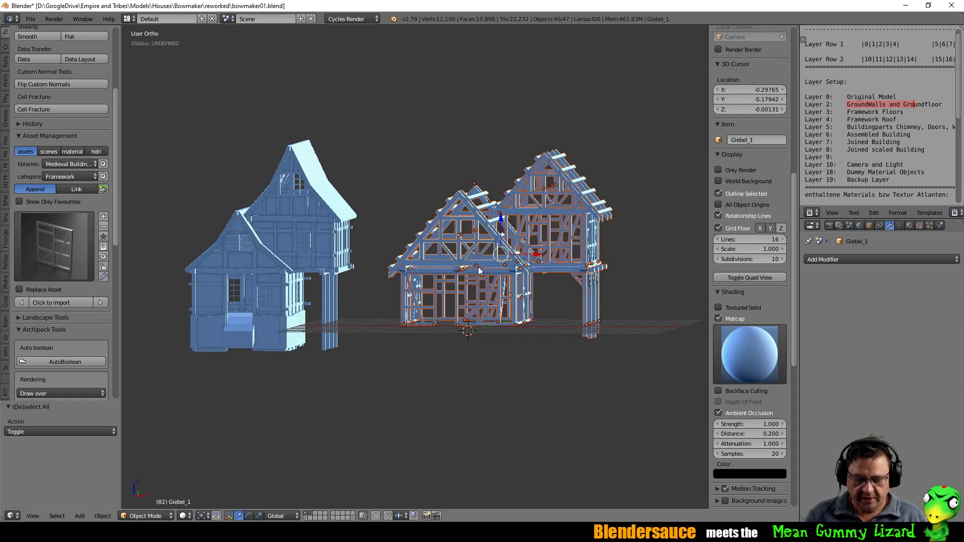
key("m")
left_click(569, 281)
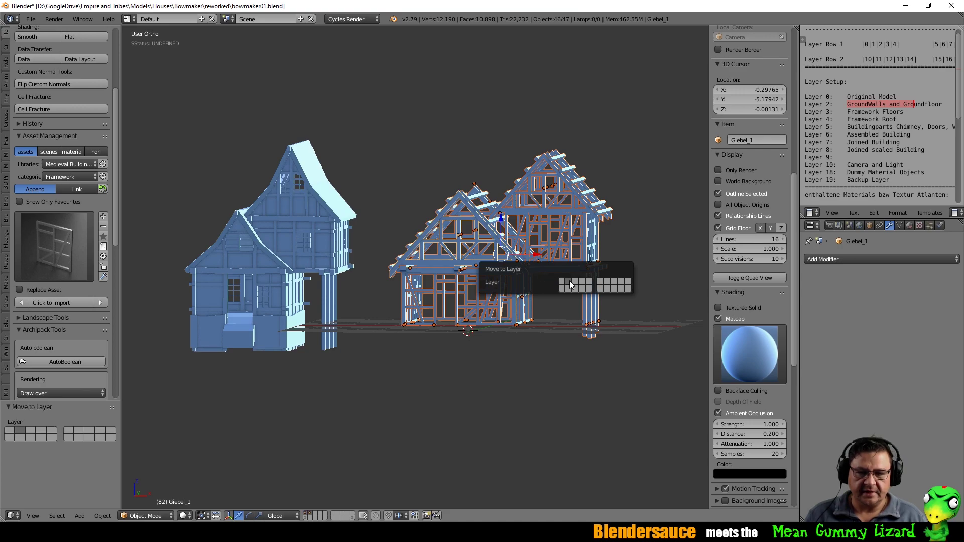
key("Return")
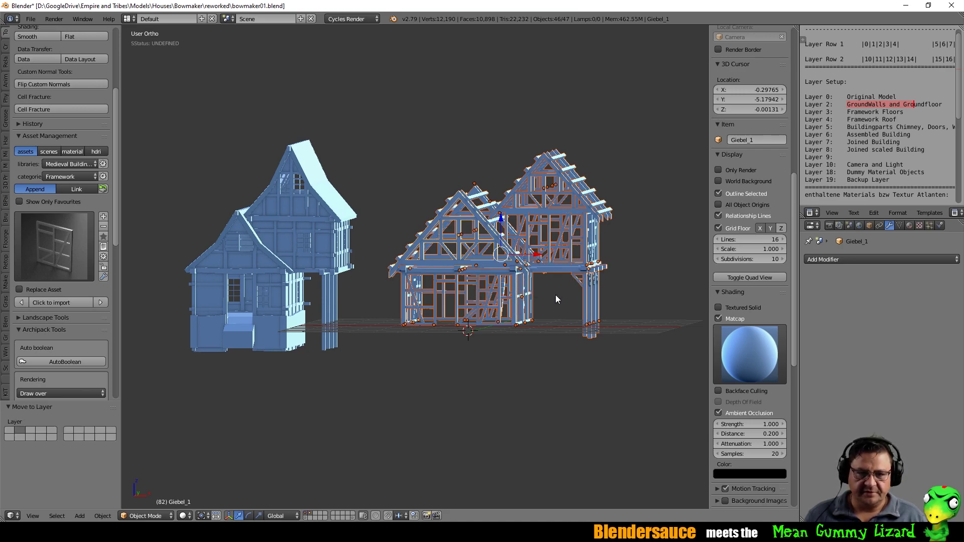
left_click(311, 512)
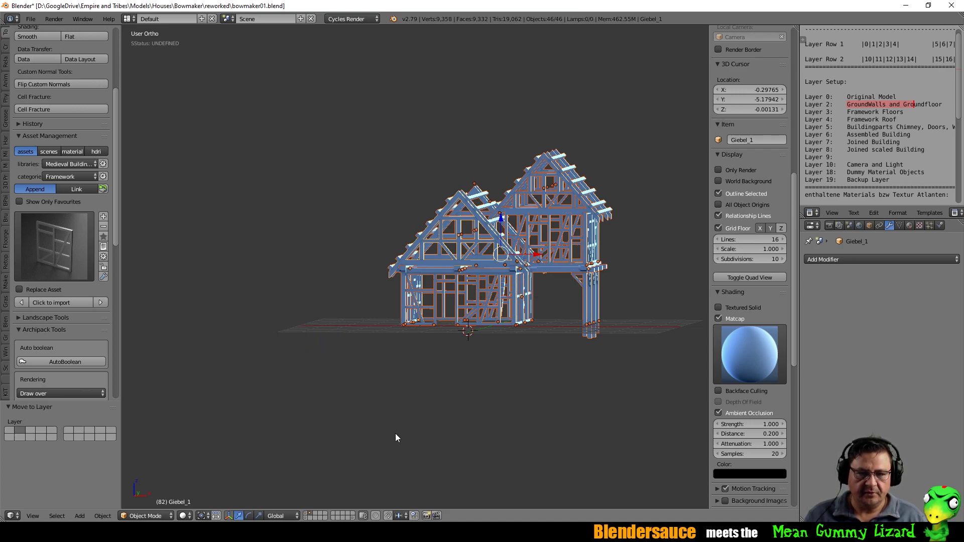
scroll(463, 306, "up", 1)
middle_click_drag(463, 306, 469, 309)
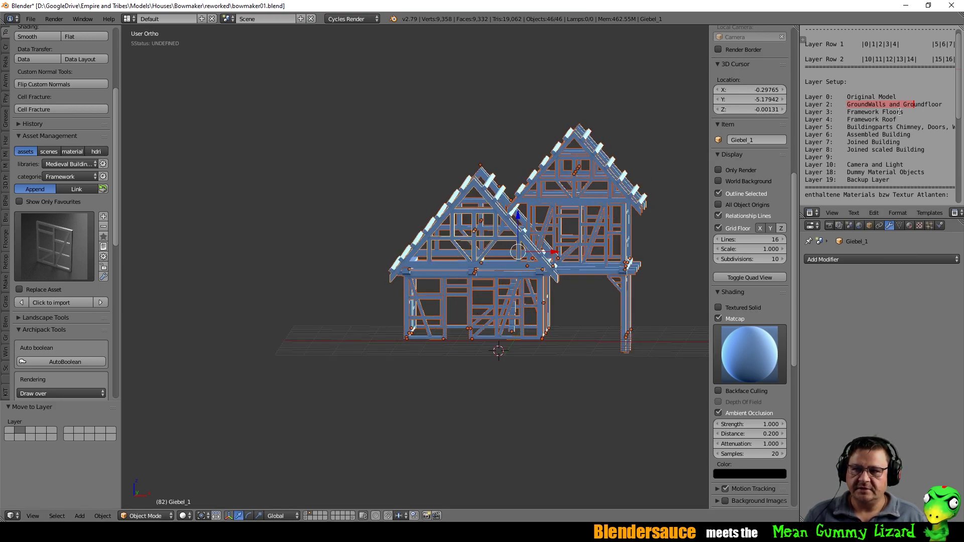
middle_click_drag(447, 286, 444, 302)
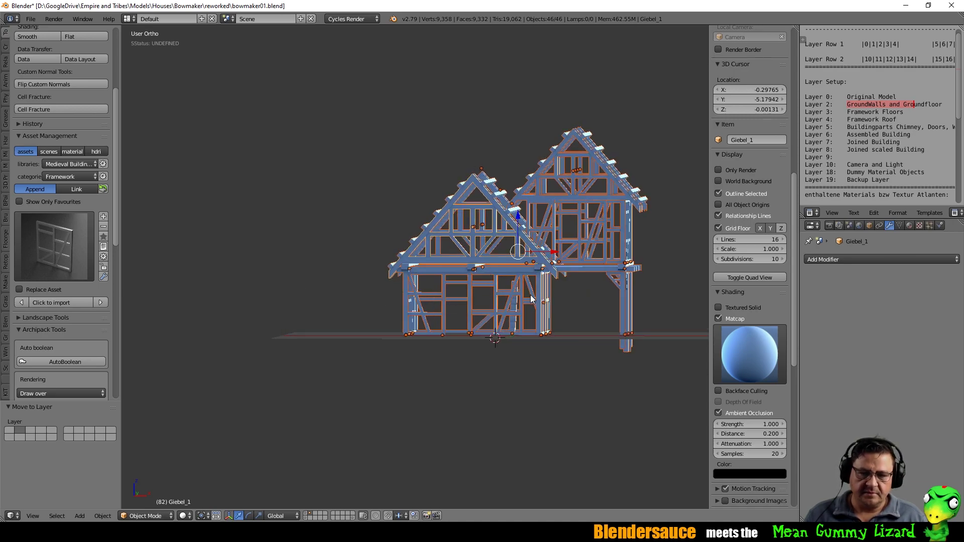
mouse_move(497, 285)
middle_mouse_down()
mouse_move(503, 269)
mouse_move(489, 267)
middle_mouse_up()
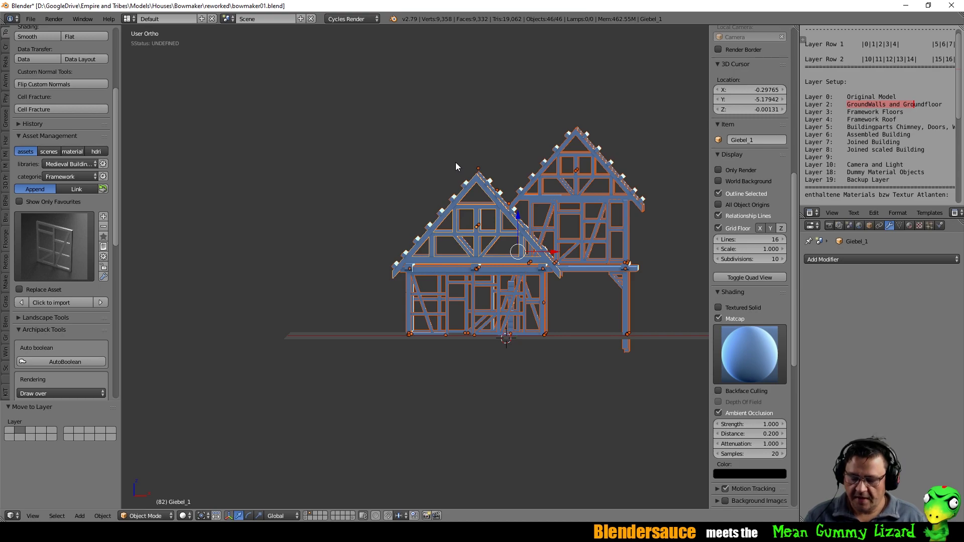
key("KP_1")
key("a")
key("b")
left_click_drag(354, 109, 527, 246)
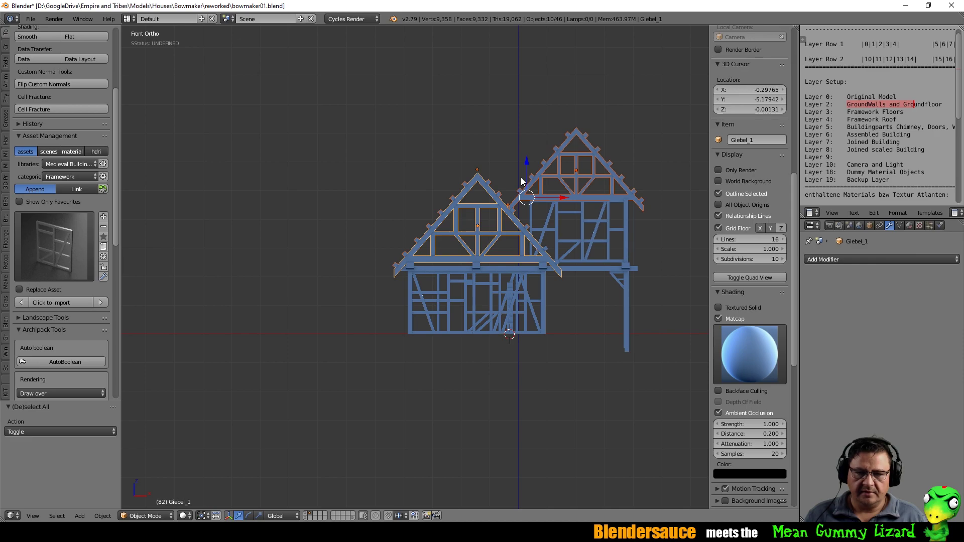
key("m")
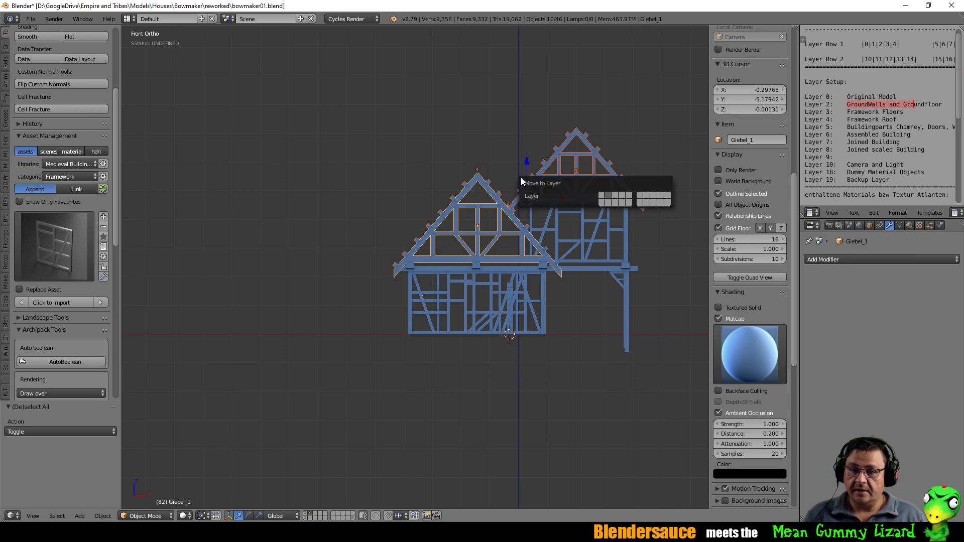
Select the entire timber-frame building, move it to the third layer and display only that layer.
key("b")
left_click_drag(341, 96, 679, 365)
key("m")
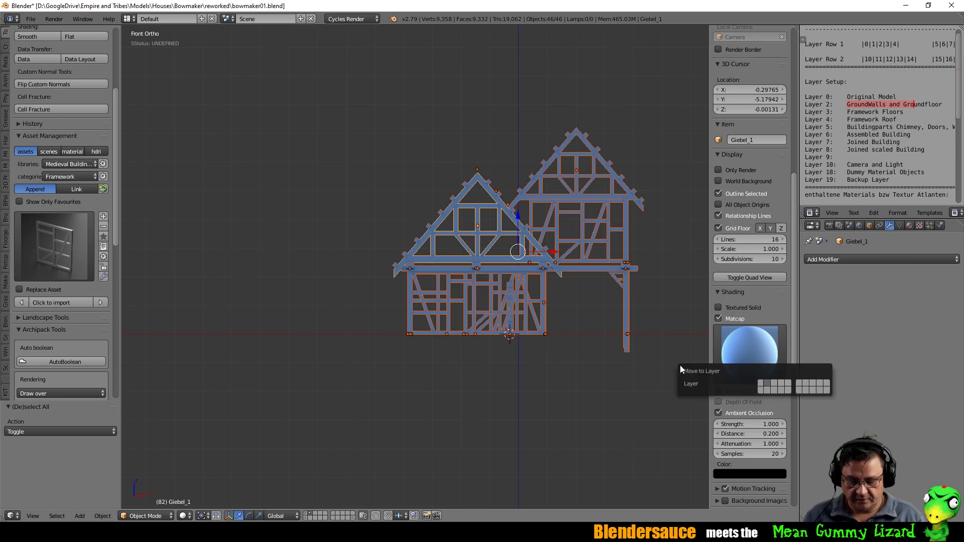
key("3")
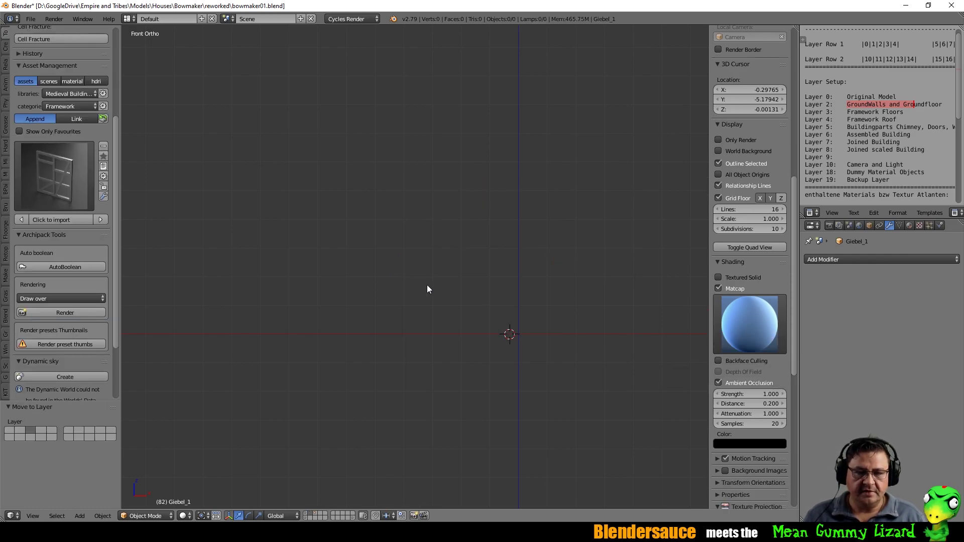
middle_click_drag(484, 291, 445, 283, "shift")
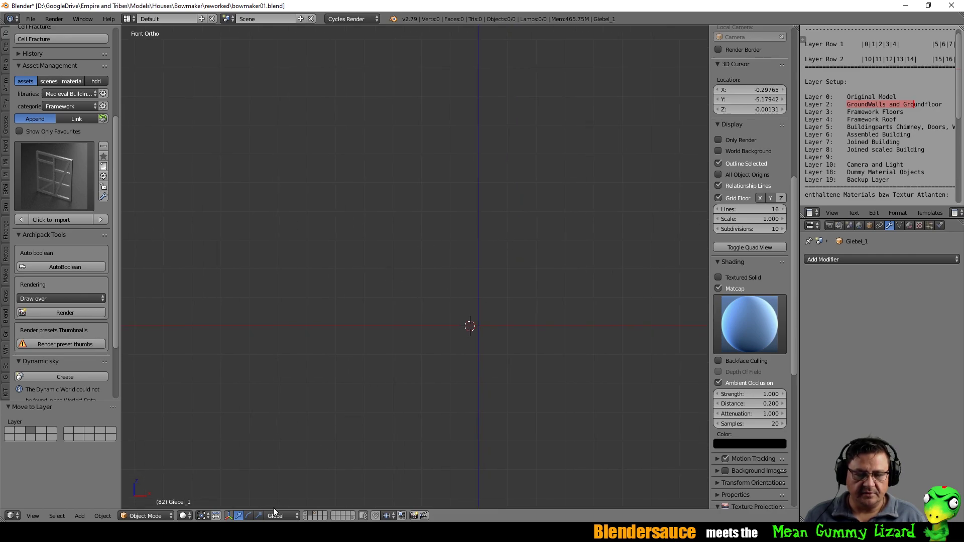
left_click(315, 512)
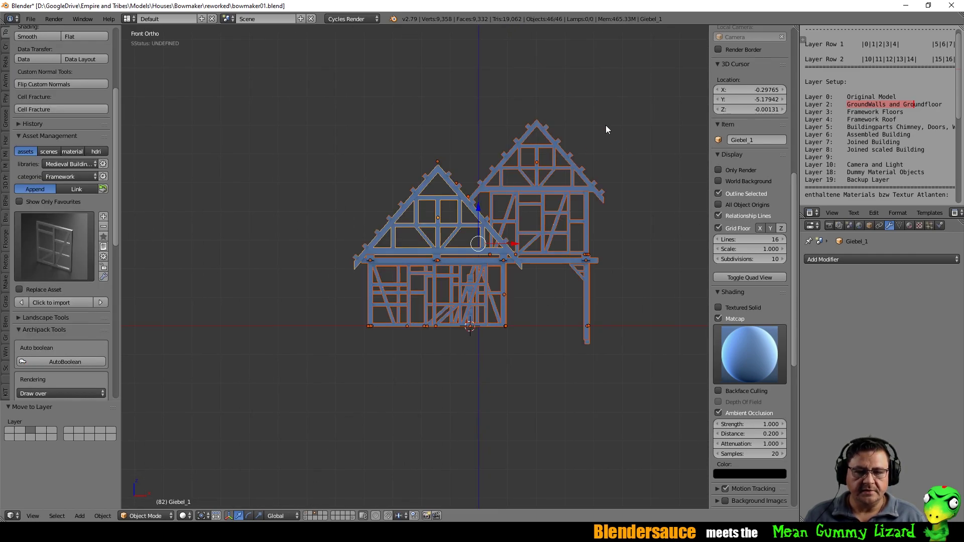
Select only the roof framework and gables of both building sections and move them to the fourth layer.
middle_click_drag(605, 132, 574, 148, "shift")
key("a")
key("b")
left_click_drag(287, 109, 456, 264)
mouse_move(594, 129)
middle_mouse_down()
mouse_move(557, 161)
mouse_move(590, 142)
middle_mouse_up()
key("m")
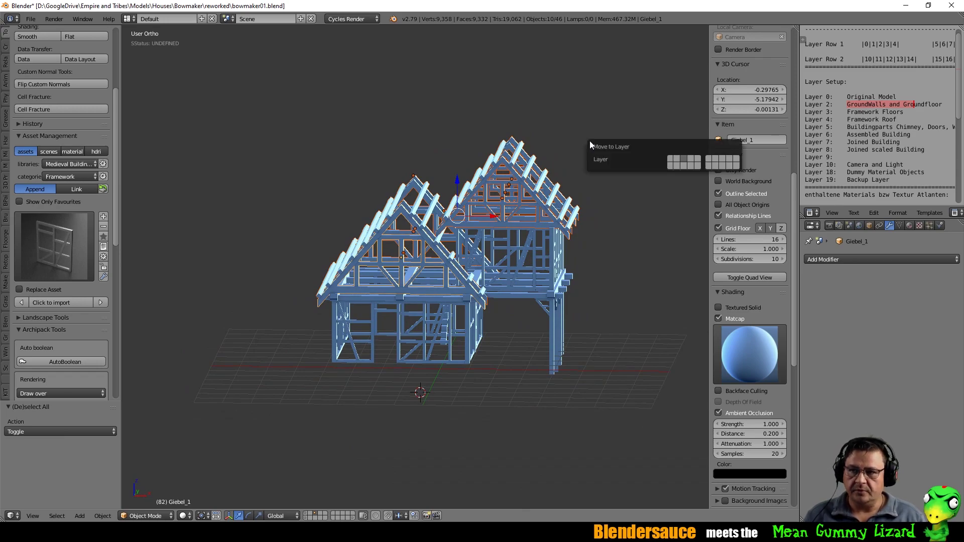
key("4")
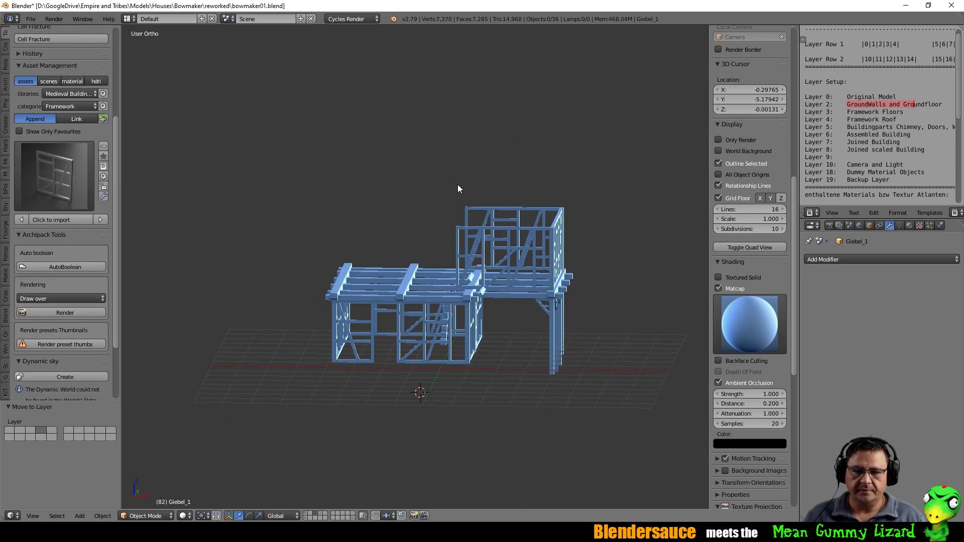
Move the two leftover roof pieces beside the upper floor to the fourth layer and display that layer together with the third.
middle_click_drag(546, 157, 507, 247)
right_click(504, 296)
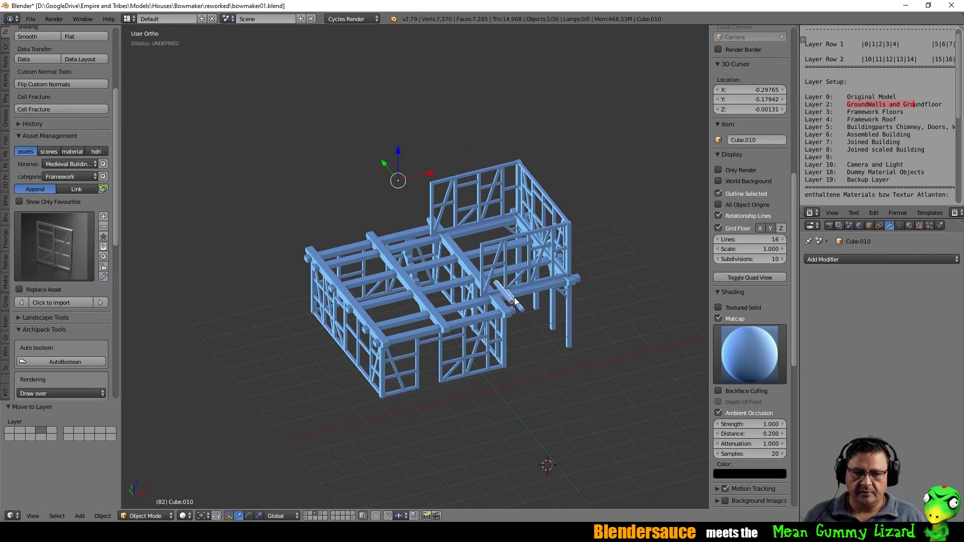
key("x")
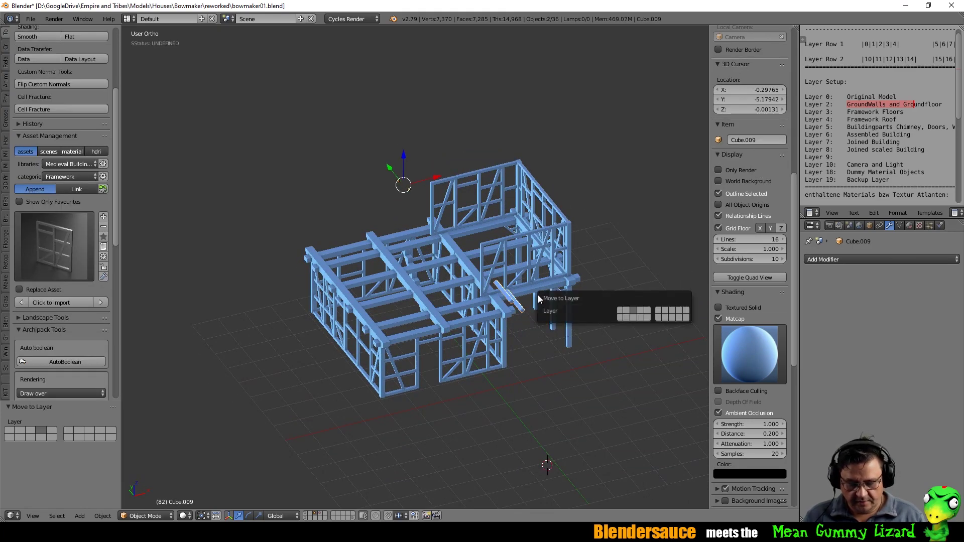
left_click(538, 294)
middle_click_drag(540, 336, 471, 291)
middle_click_drag(402, 285, 460, 271)
middle_click_drag(482, 235, 432, 300)
left_click(320, 513, "shift")
Select the stair object inside the ground-floor framework and move it to the fifth layer.
scroll(457, 321, "up", 3)
scroll(450, 282, "up", 3)
scroll(485, 291, "up", 3)
scroll(485, 291, "down", 3)
scroll(506, 275, "up", 3)
middle_click_drag(506, 275, 442, 321)
scroll(903, 129, "down", 1)
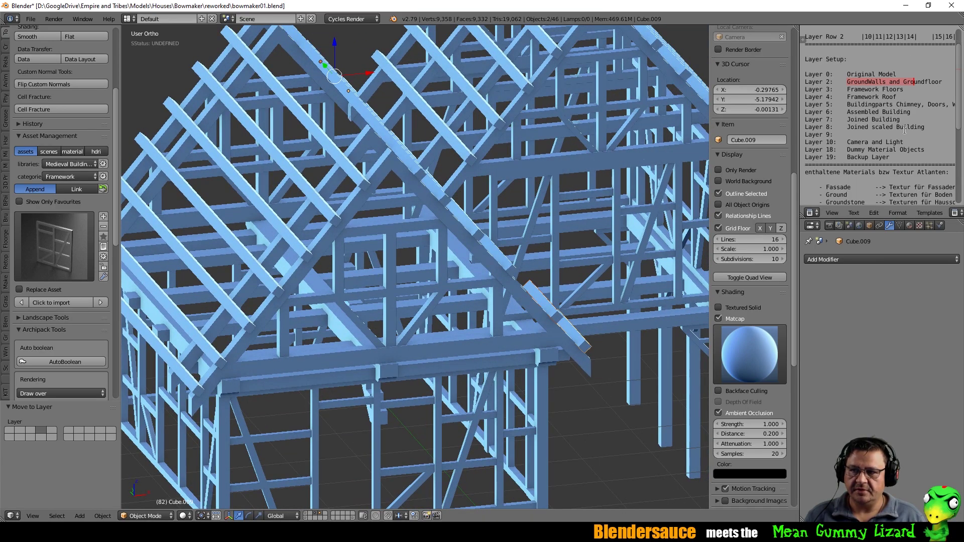
right_click(382, 418)
right_click(384, 418)
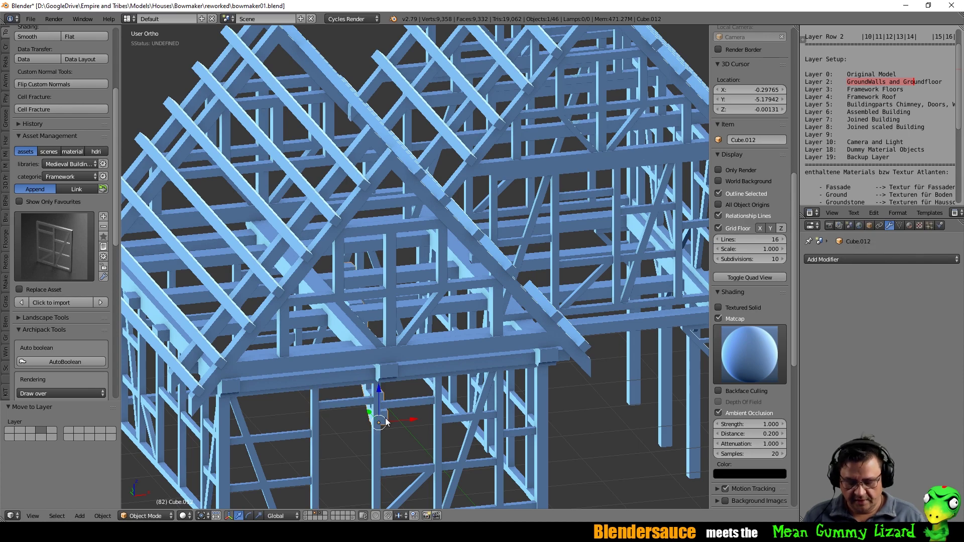
key("x")
left_click(390, 425)
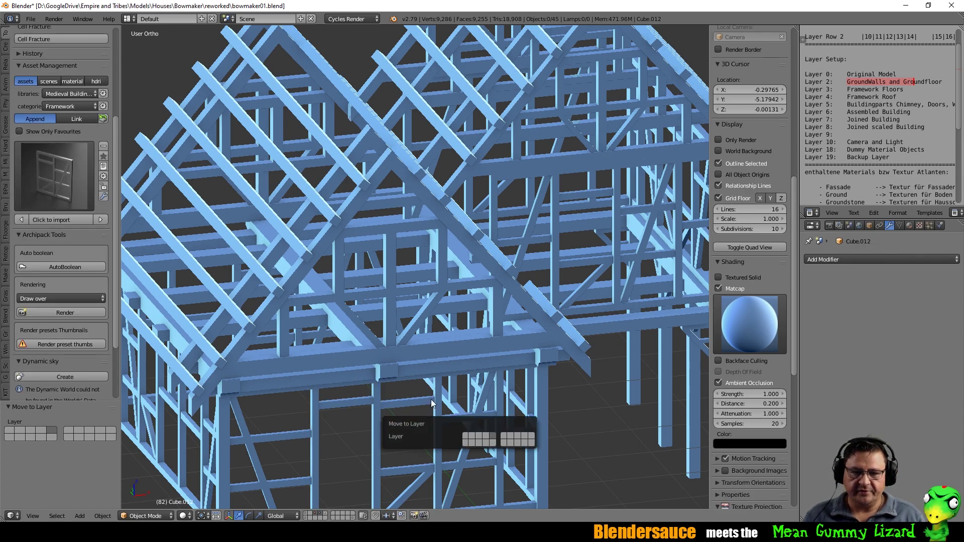
middle_click_drag(431, 293, 435, 261)
scroll(437, 253, "up", 3)
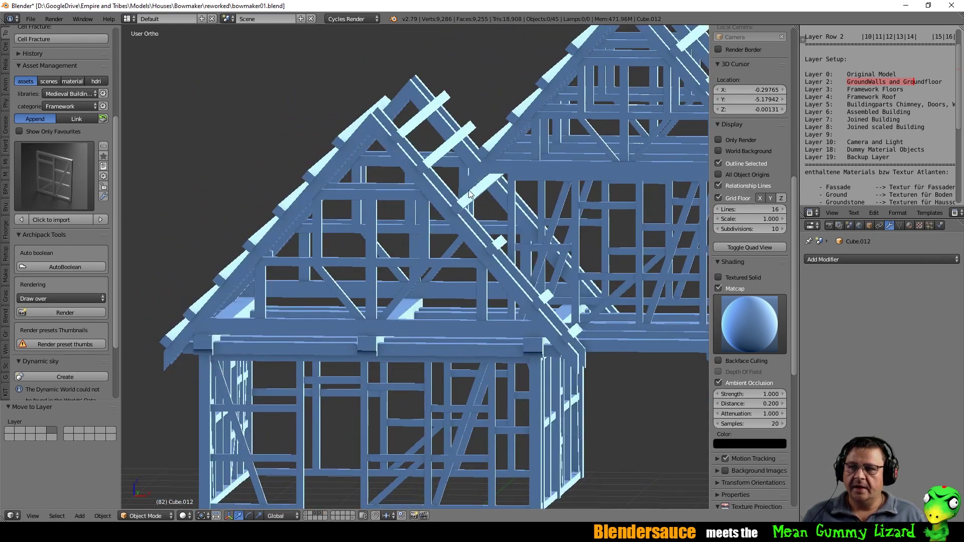
middle_click_drag(443, 210, 464, 218)
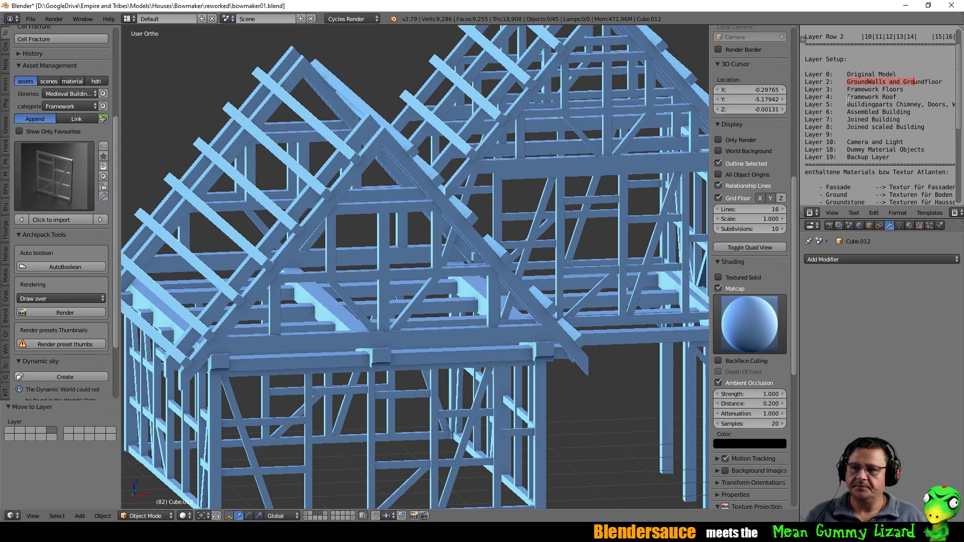
right_click(813, 128)
left_click(892, 104, "shift")
key("Delete")
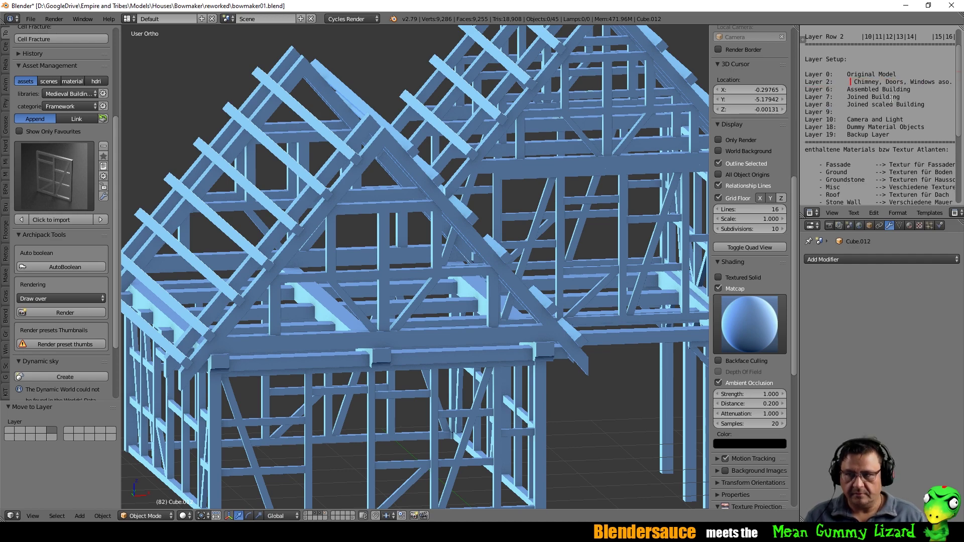
key("ctrl+z")
key("Down")
key("Down")
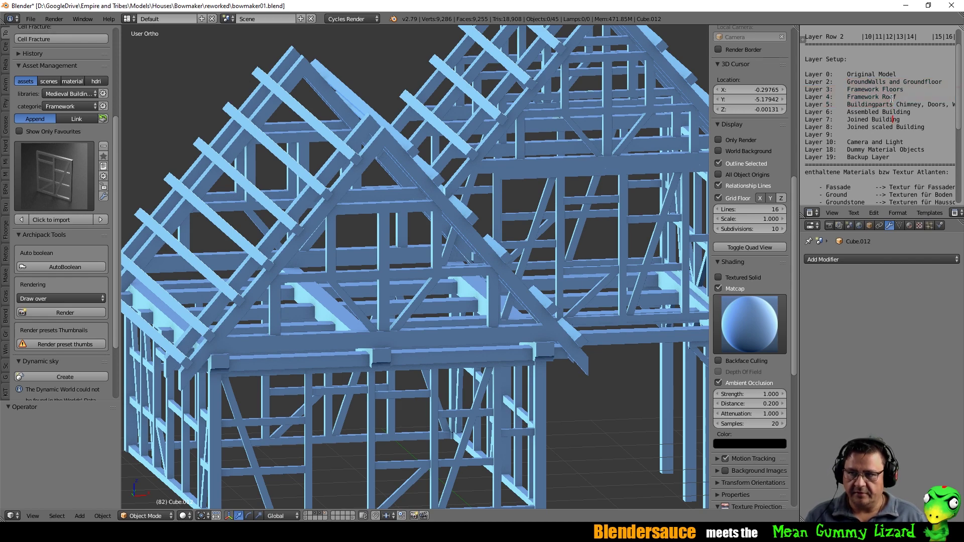
key("BackSpace")
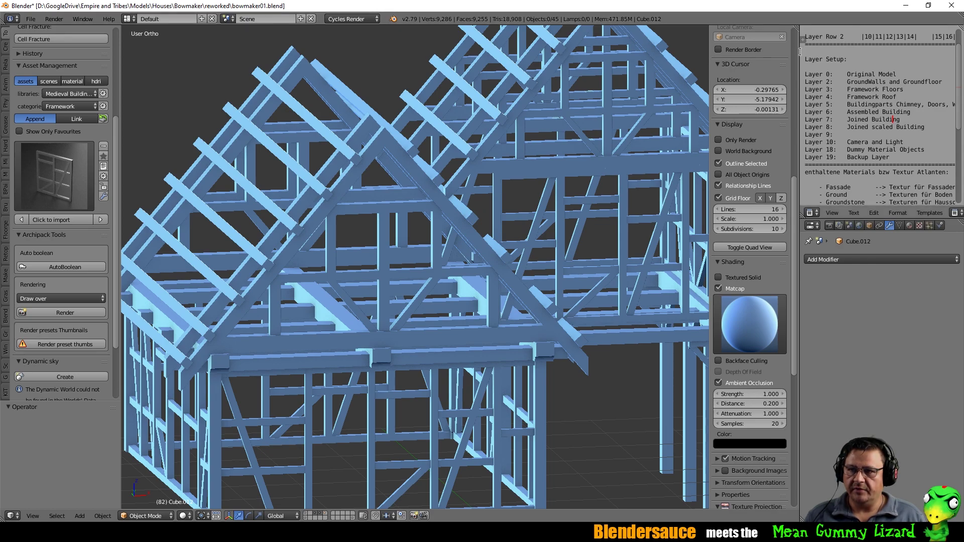
Enlarge the text editor in width and height to make the complete layer notes readable.
left_click_drag(800, 51, 410, 50)
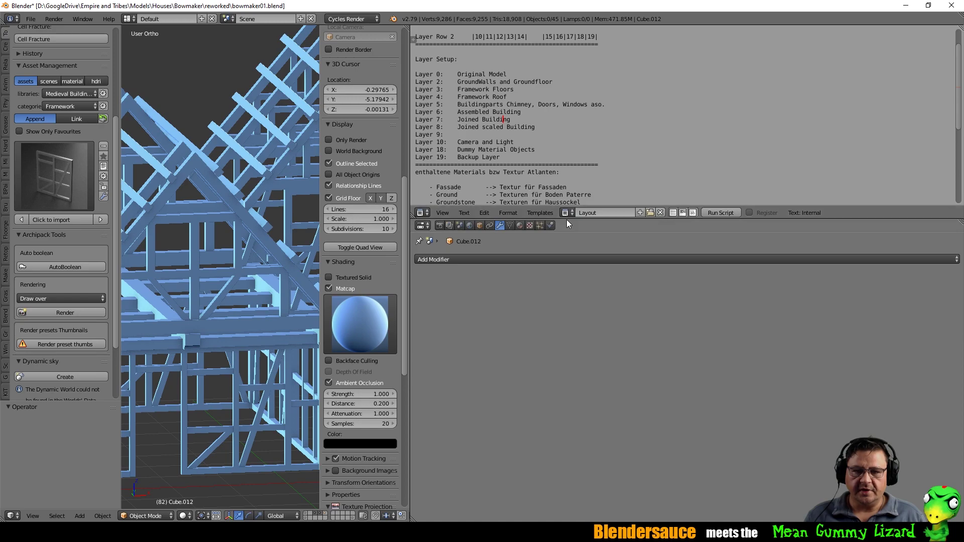
left_click_drag(566, 219, 566, 354)
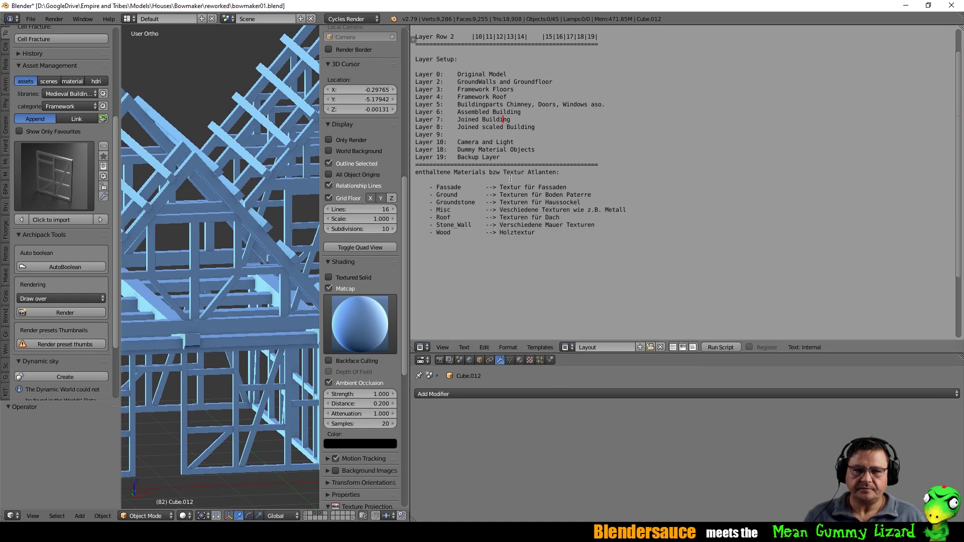
scroll(510, 178, "up", 2)
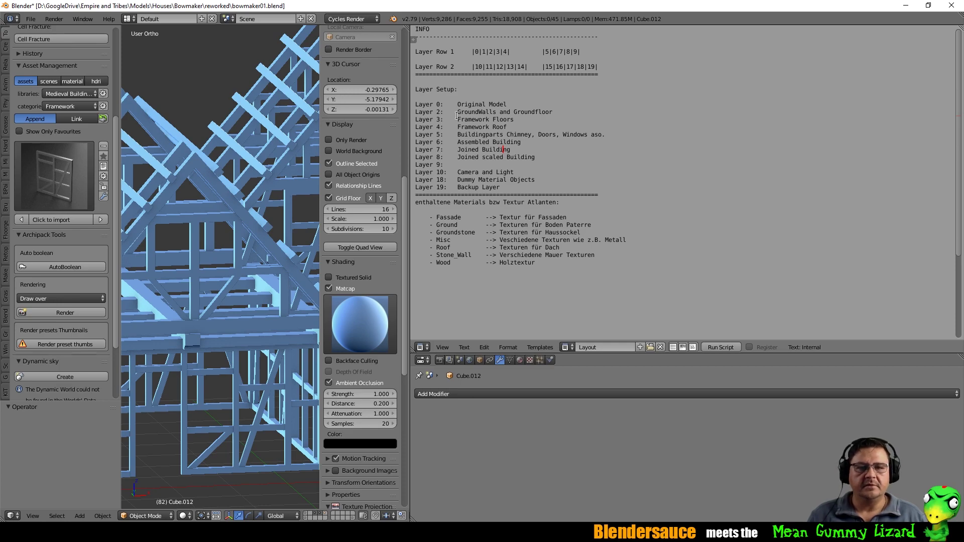
left_click(439, 105)
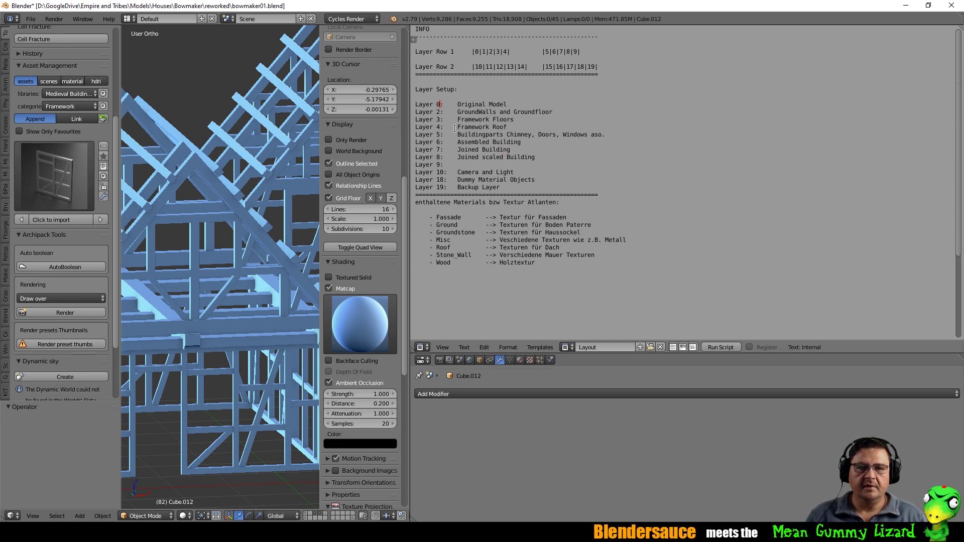
key("BackSpace")
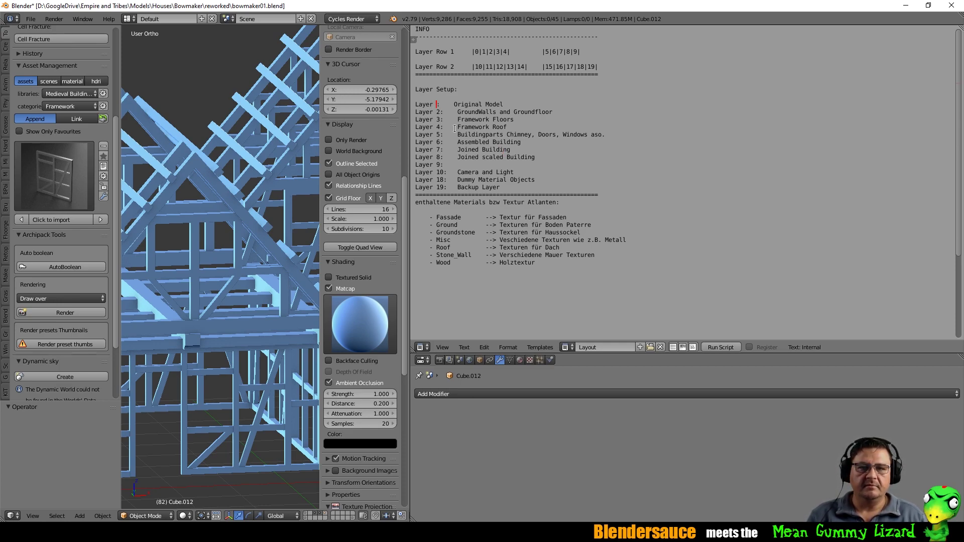
type("0")
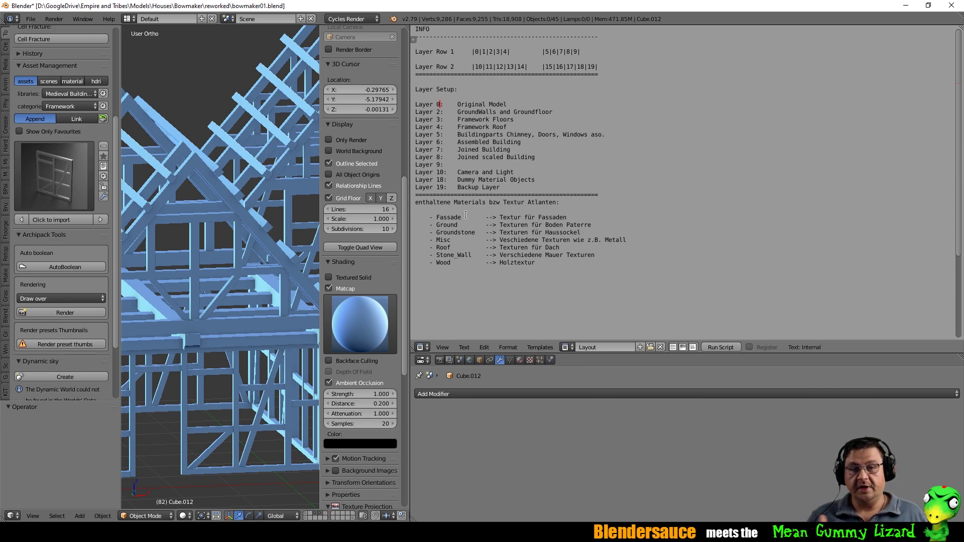
Narrow the text editor again and show the whole timber-frame building in the widened 3D view.
left_click_drag(410, 99, 781, 99)
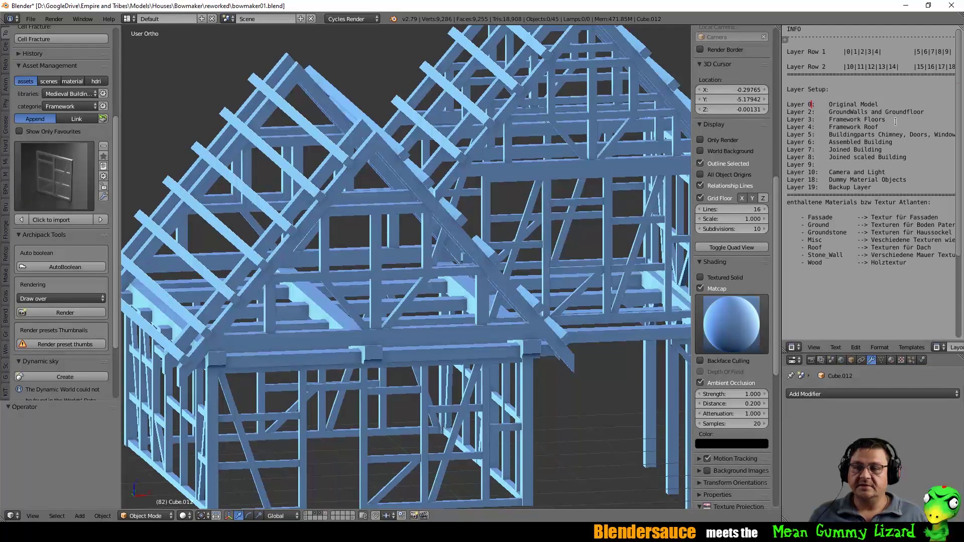
scroll(598, 247, "down", 2)
middle_click_drag(597, 246, 527, 221)
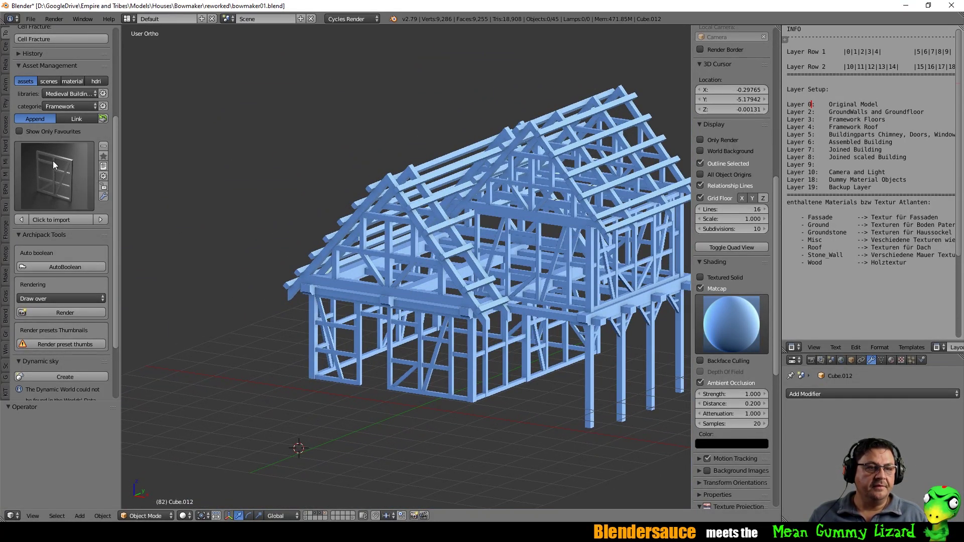
Browse the previews of the Door Frames and Doors categories in the medieval building asset library.
scroll(54, 171, "up", 1)
left_click(56, 187)
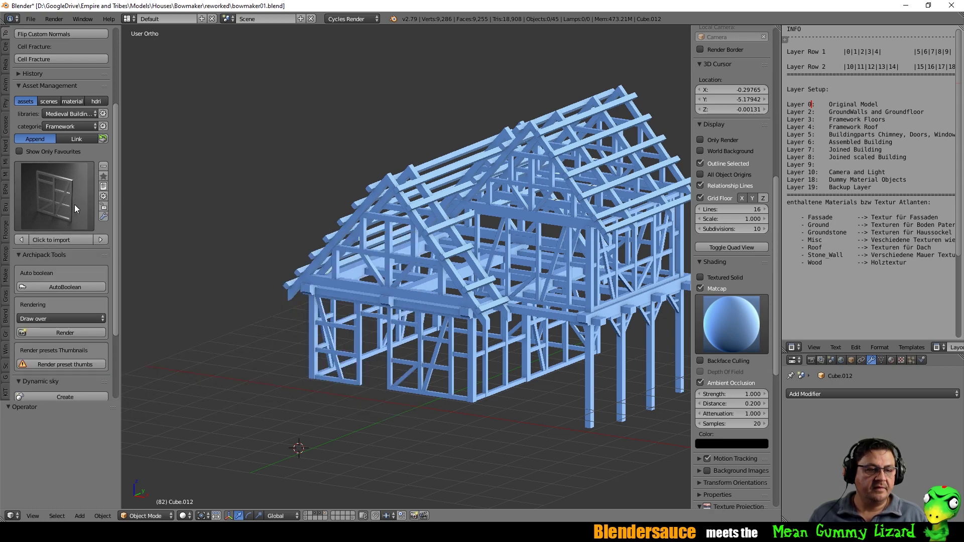
left_click(80, 126)
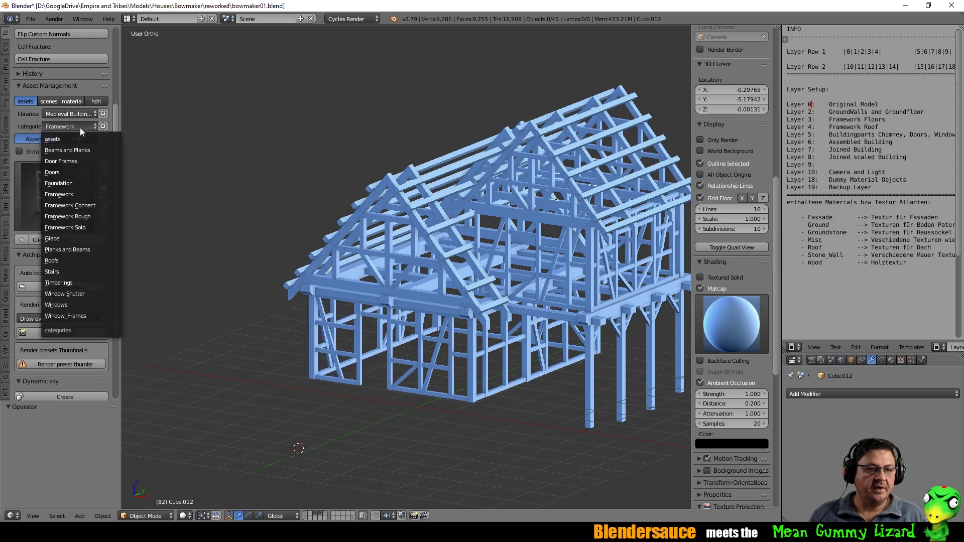
left_click(65, 161)
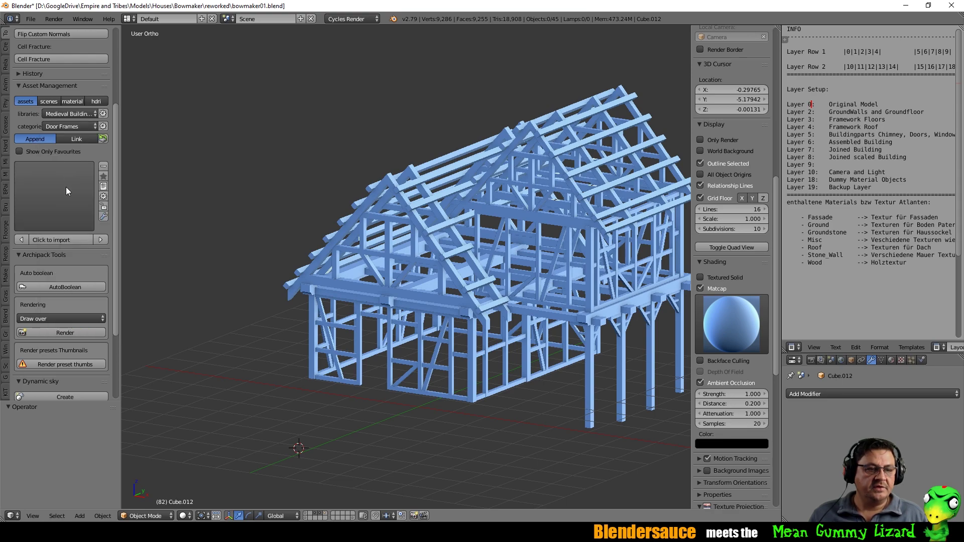
left_click(66, 186)
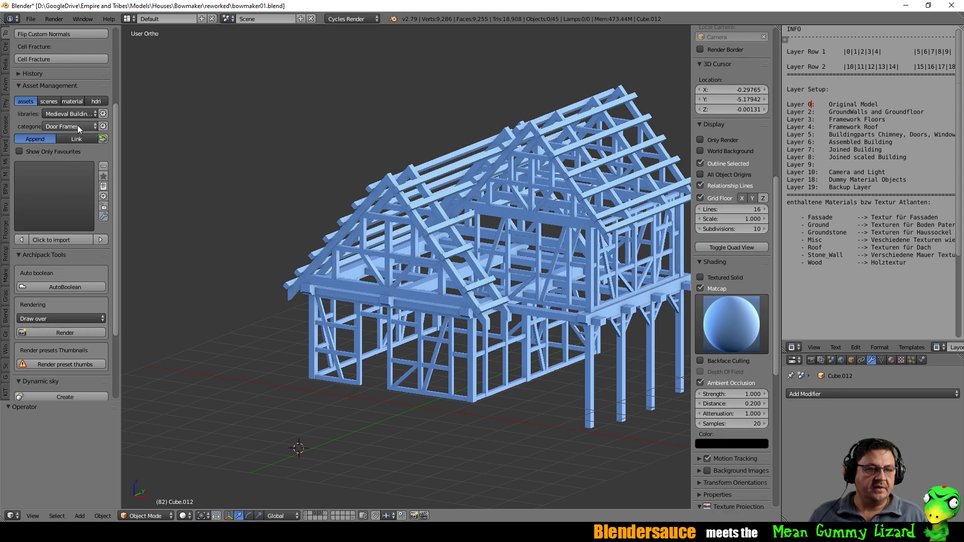
left_click(78, 126)
left_click(65, 172)
left_click(56, 191)
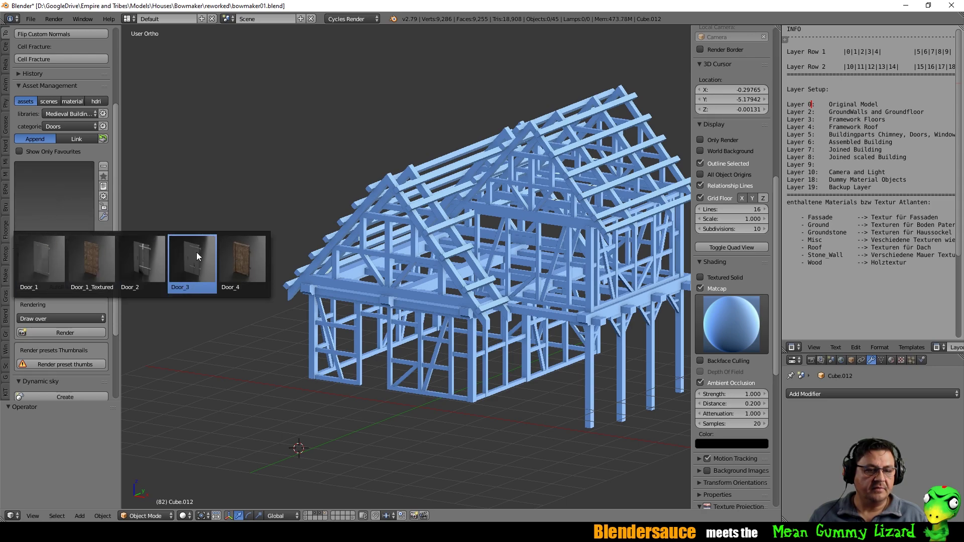
Browse the asset previews of the Foundation and Framework categories.
left_click(58, 127)
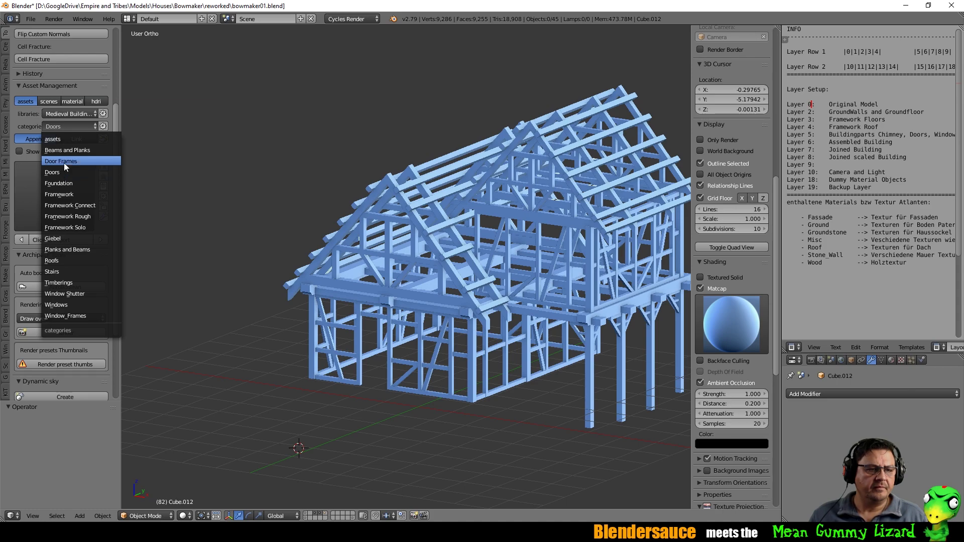
left_click(62, 183)
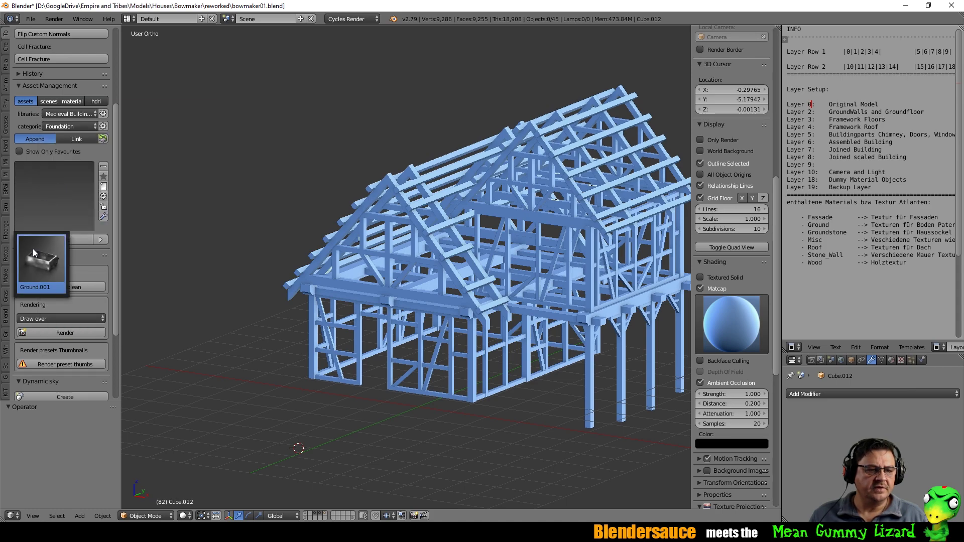
left_click(81, 126)
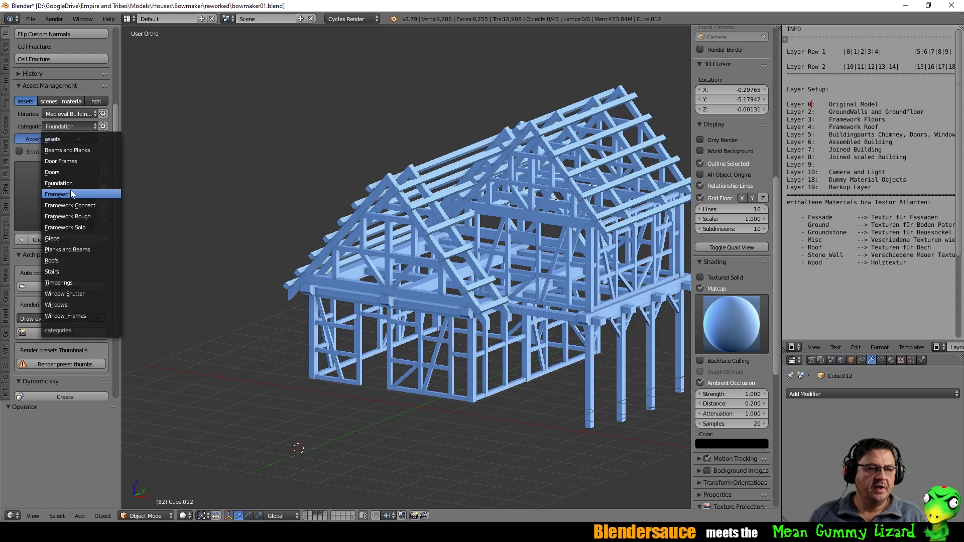
left_click(72, 196)
left_click(54, 201)
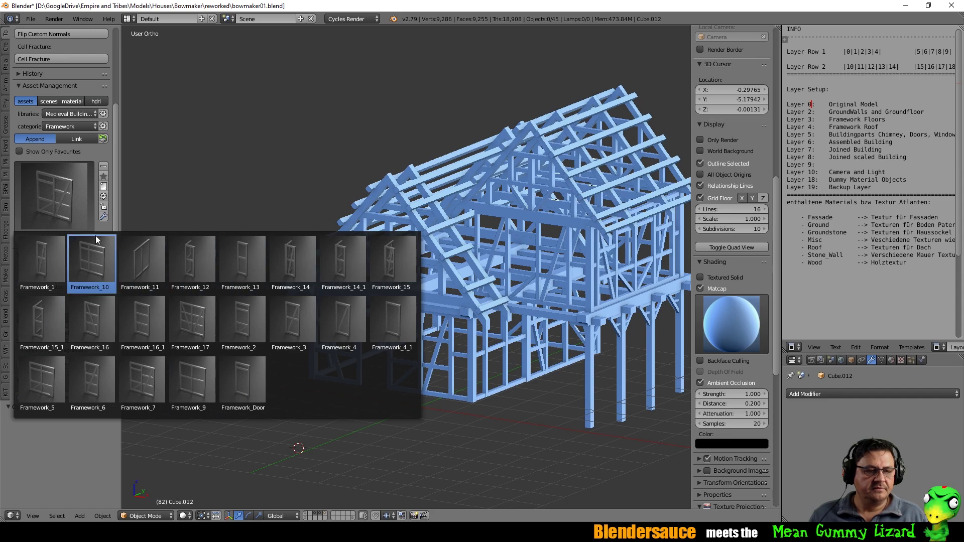
left_click(67, 184)
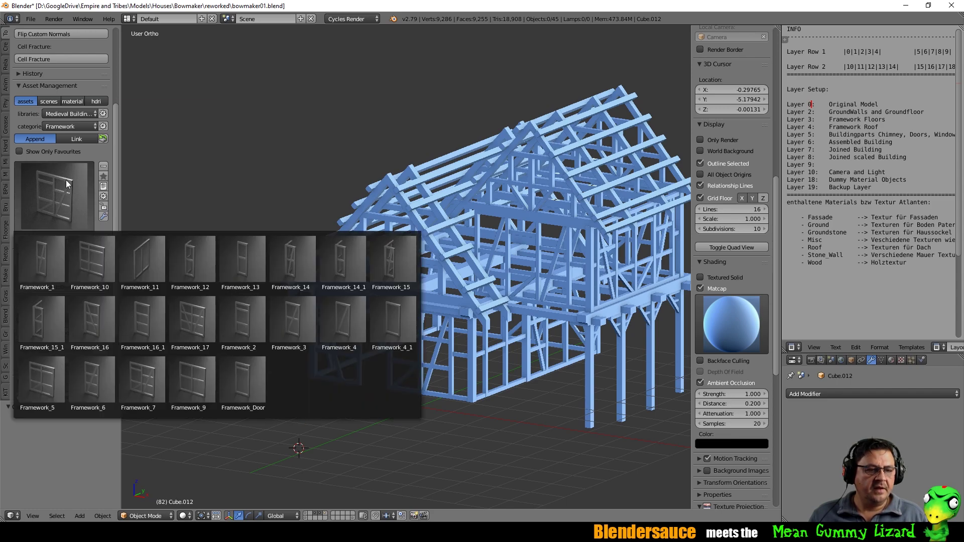
Look through the assets in the Framework Connect and Framework Rough categories.
left_click(87, 128)
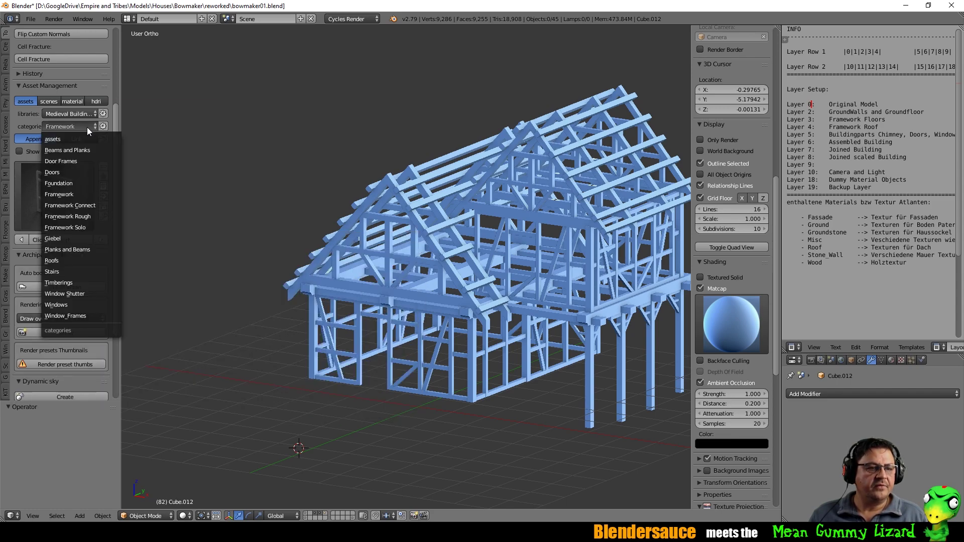
left_click(90, 205)
left_click(68, 195)
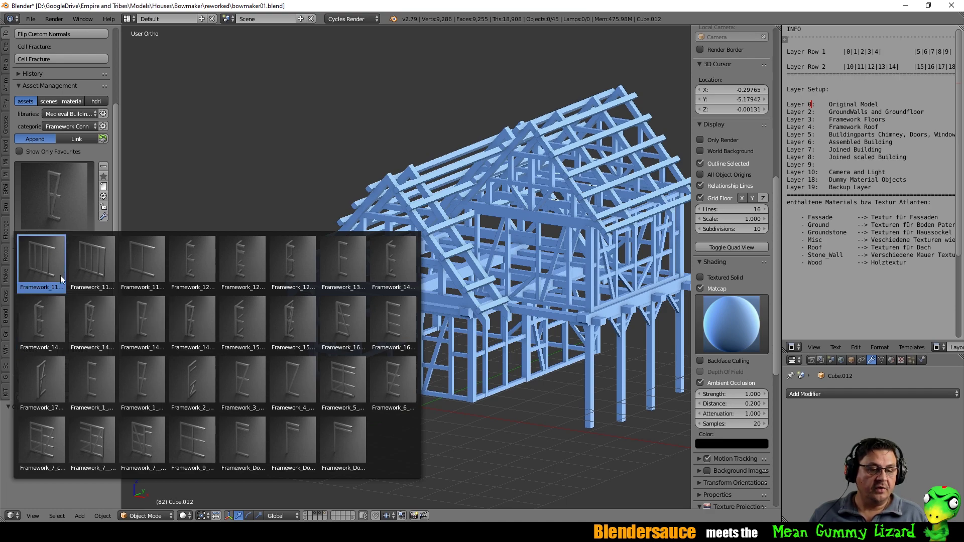
left_click(211, 150)
left_click(77, 128)
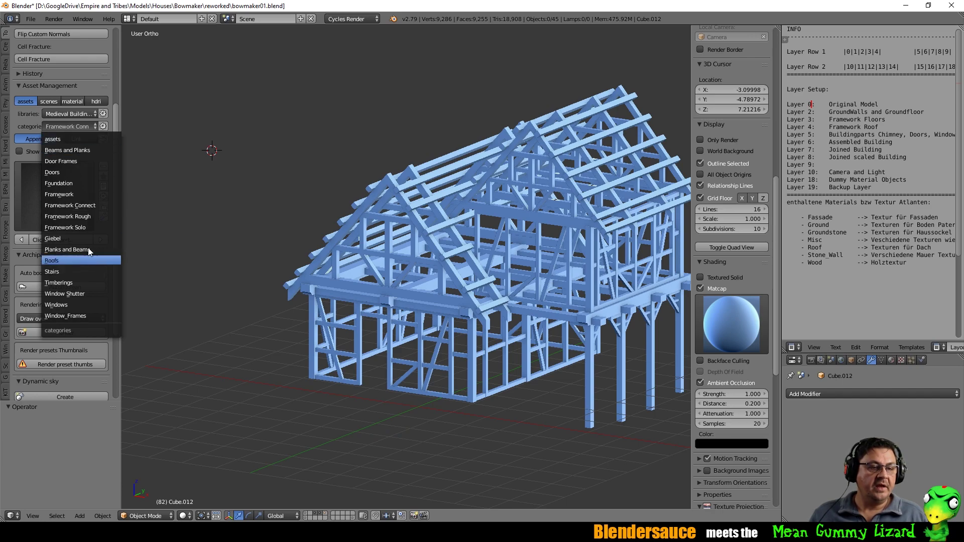
left_click(90, 218)
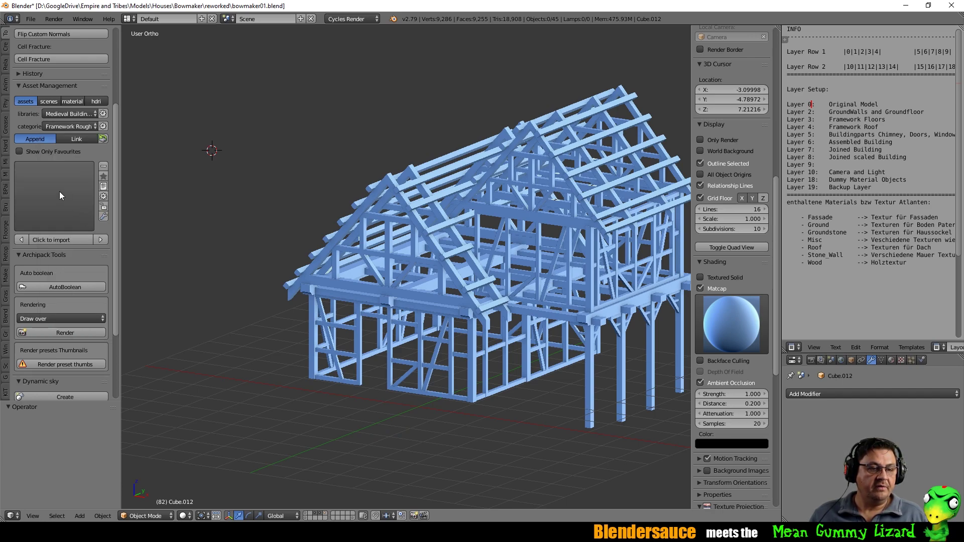
left_click(60, 192)
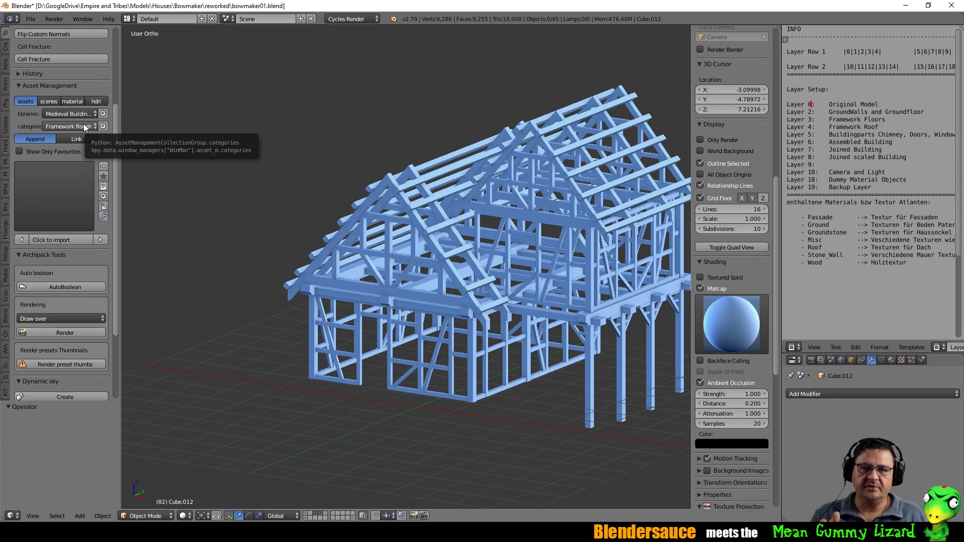
Switch the asset library to the Framework Solo category and view its previews.
left_click(84, 127)
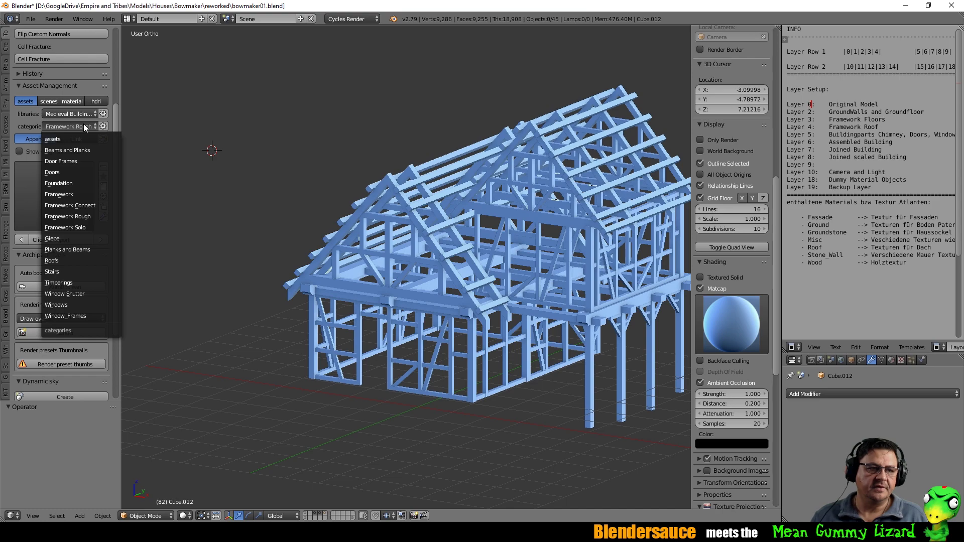
left_click(72, 227)
left_click(58, 191)
left_click(59, 191)
left_click(58, 191)
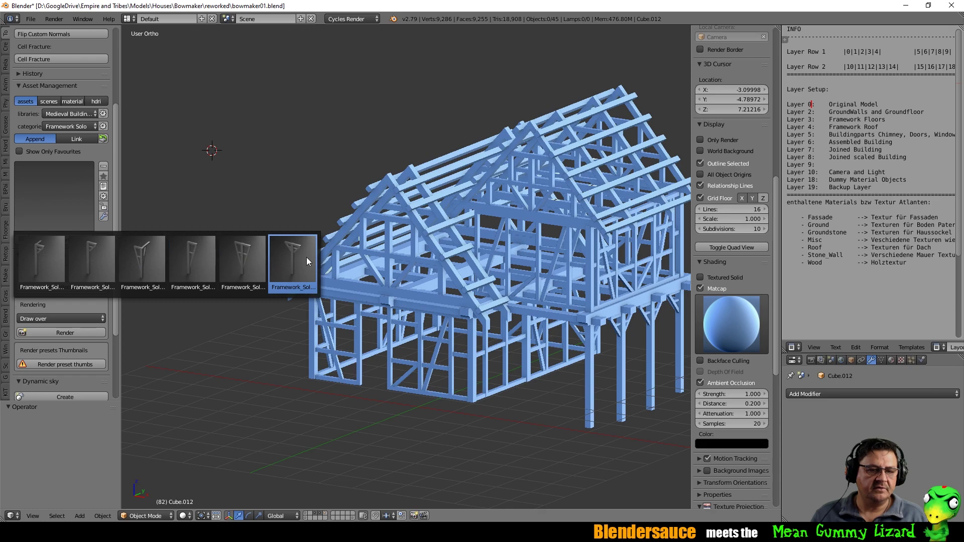
View the asset previews of the Giebel and the Planks and Beams categories.
left_click(77, 126)
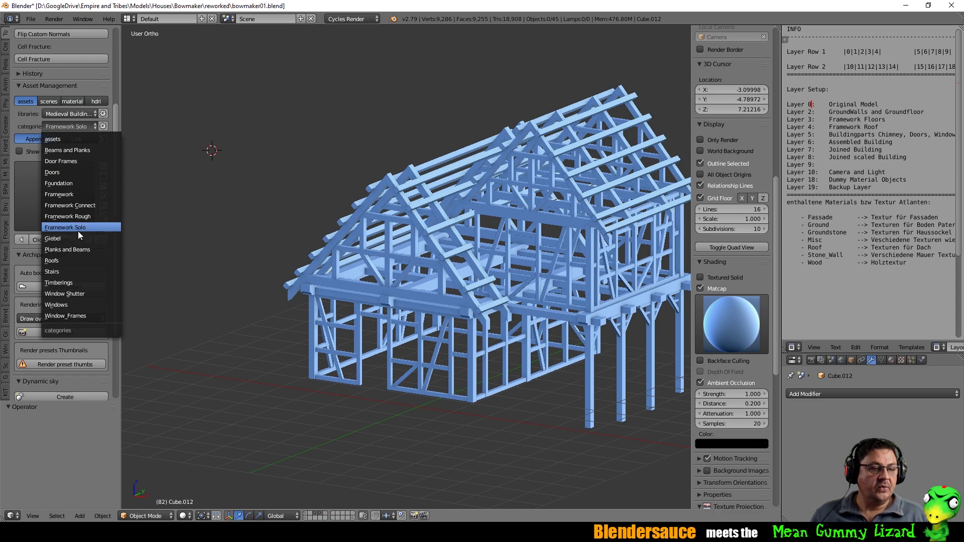
left_click(78, 238)
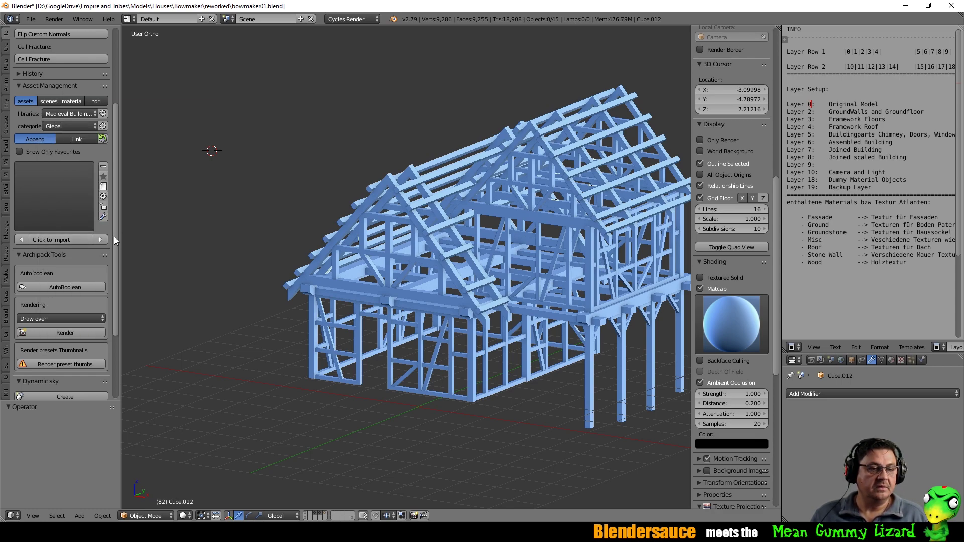
left_click(68, 188)
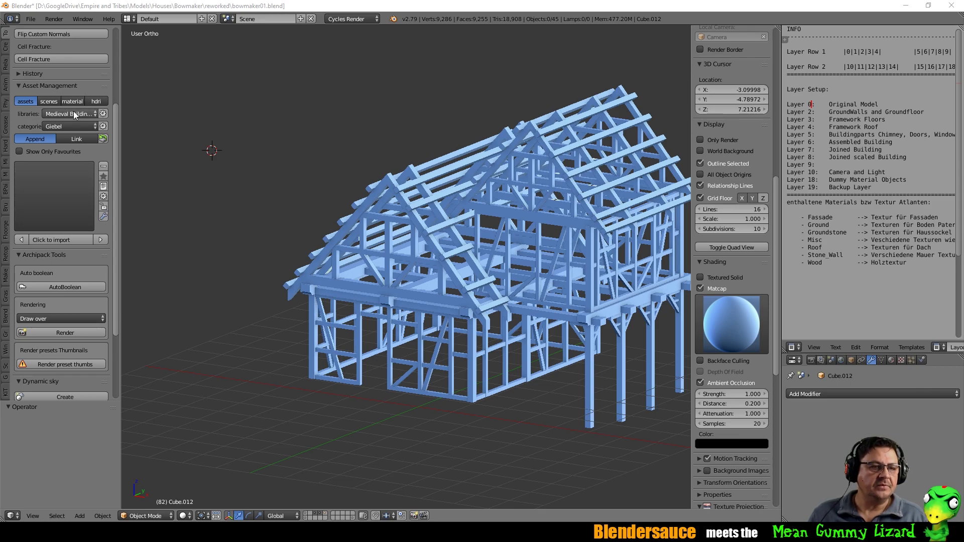
left_click(74, 127)
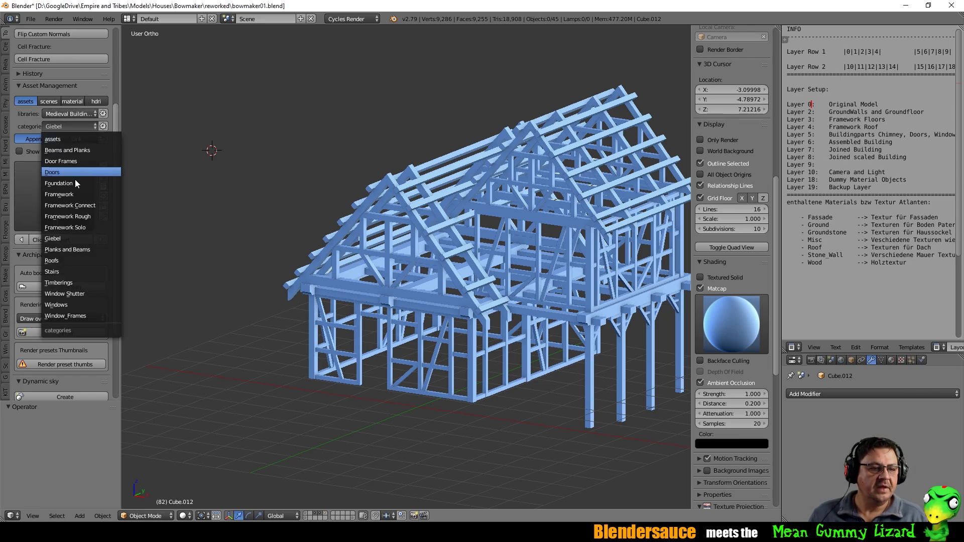
left_click(67, 249)
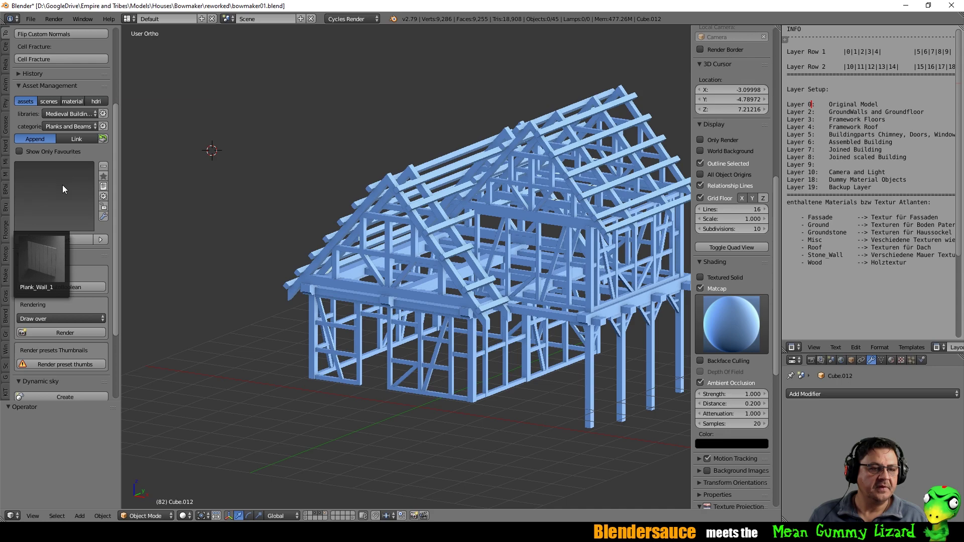
View the asset previews of the Roofs and Stairs categories.
left_click(87, 126)
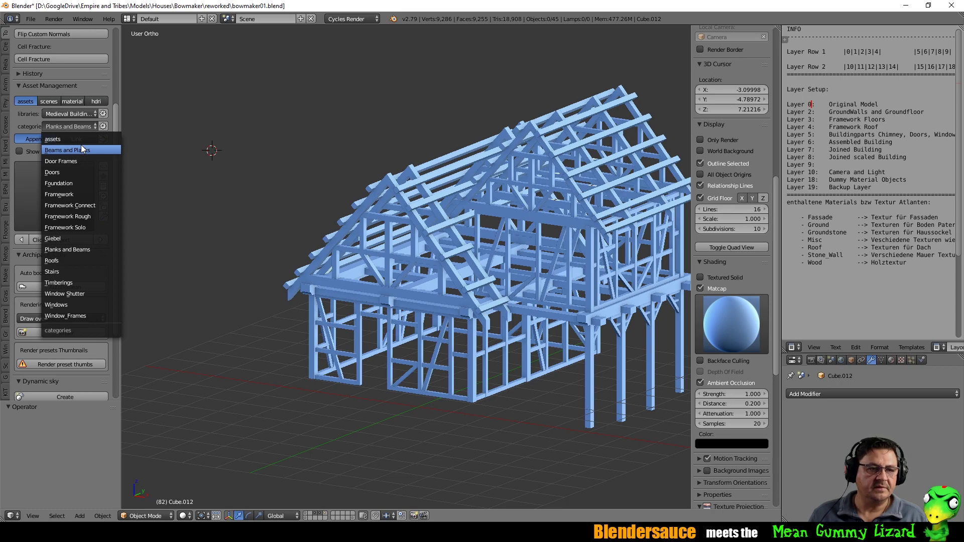
left_click(77, 260)
left_click(54, 189)
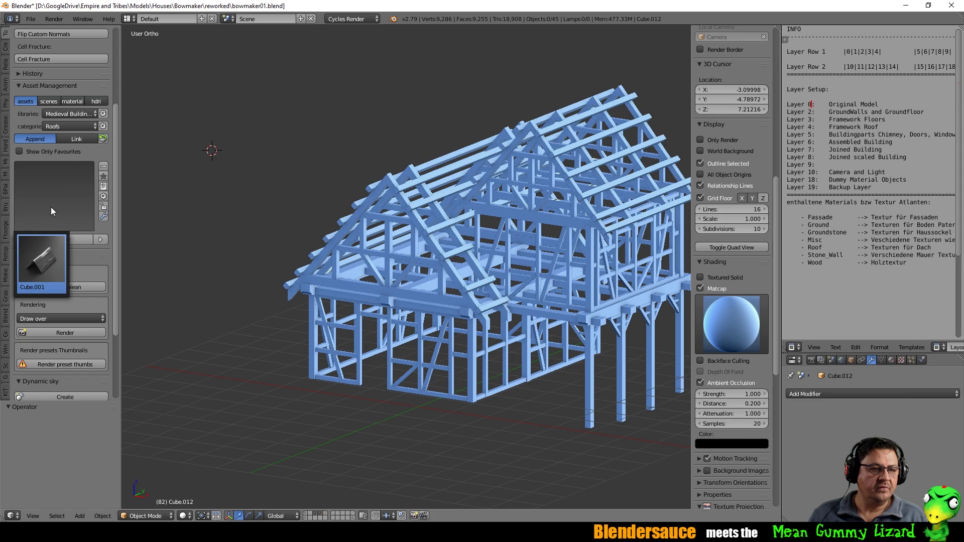
left_click(73, 124)
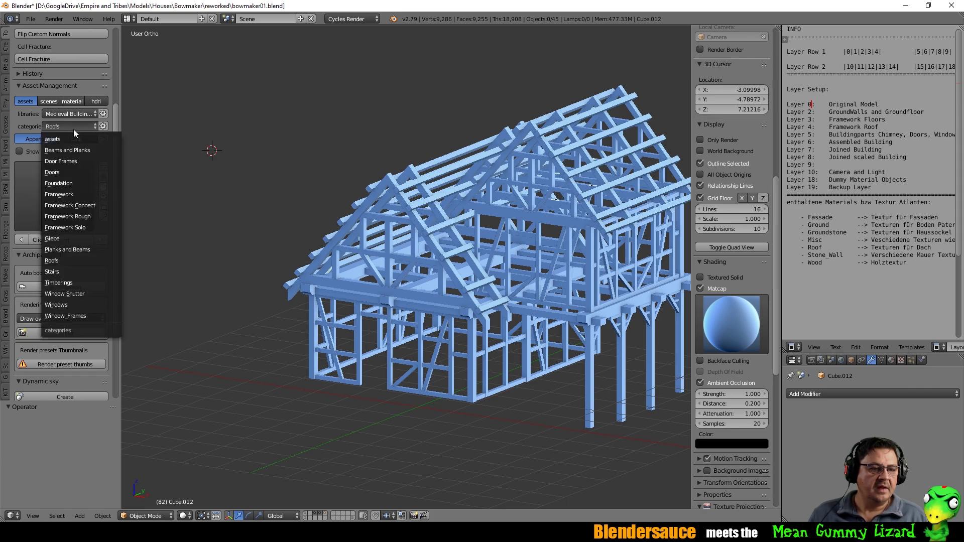
left_click(71, 271)
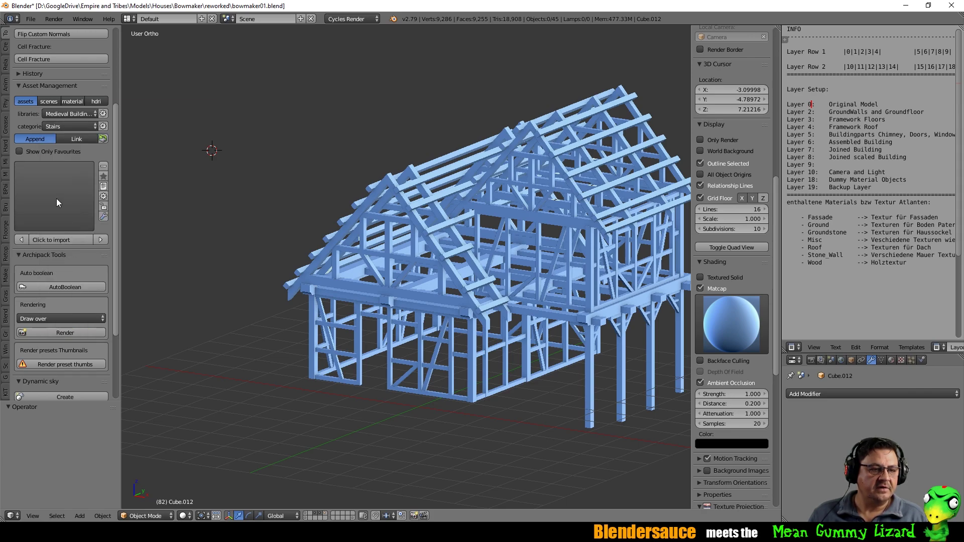
left_click(56, 203)
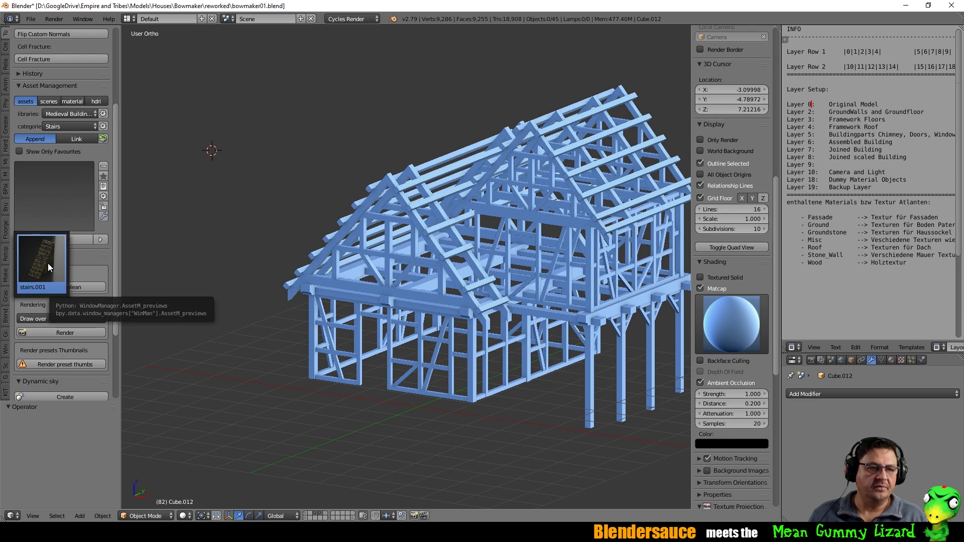
Browse the assets in the Timberings and Window Shutter categories.
left_click(68, 128)
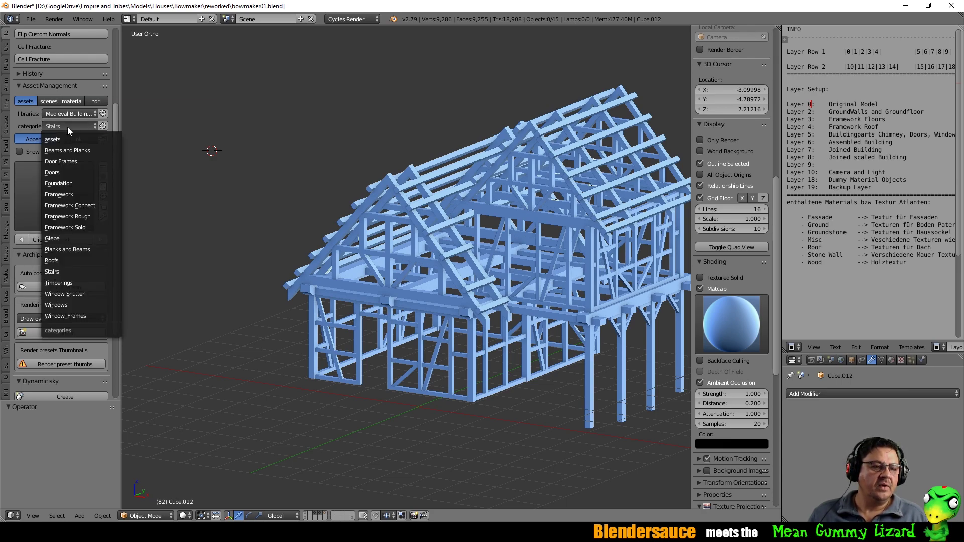
left_click(79, 278)
left_click(62, 218)
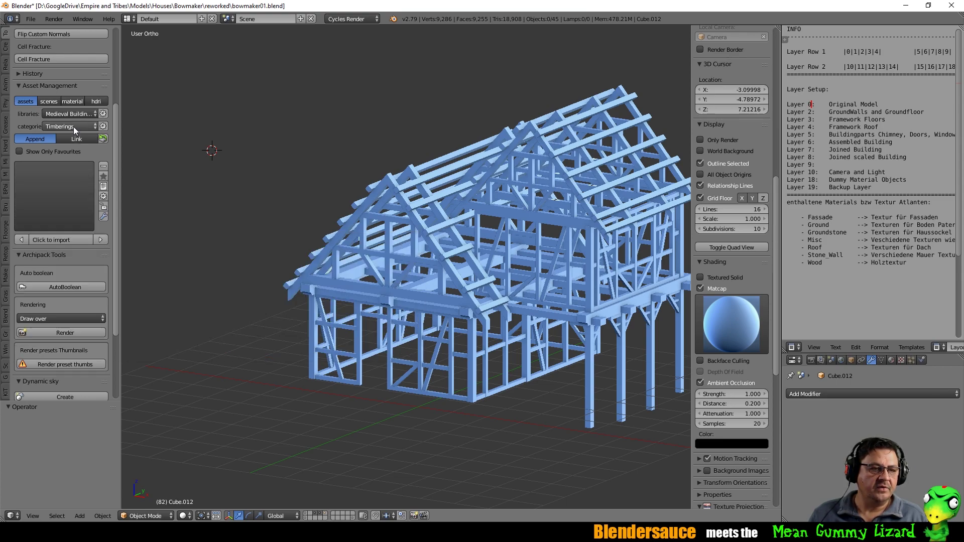
left_click(71, 126)
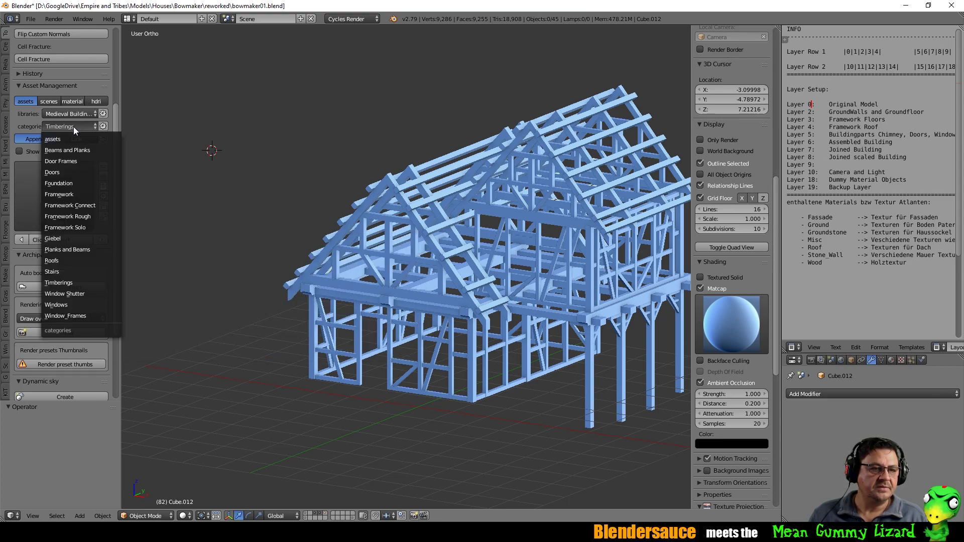
left_click(80, 293)
left_click(58, 186)
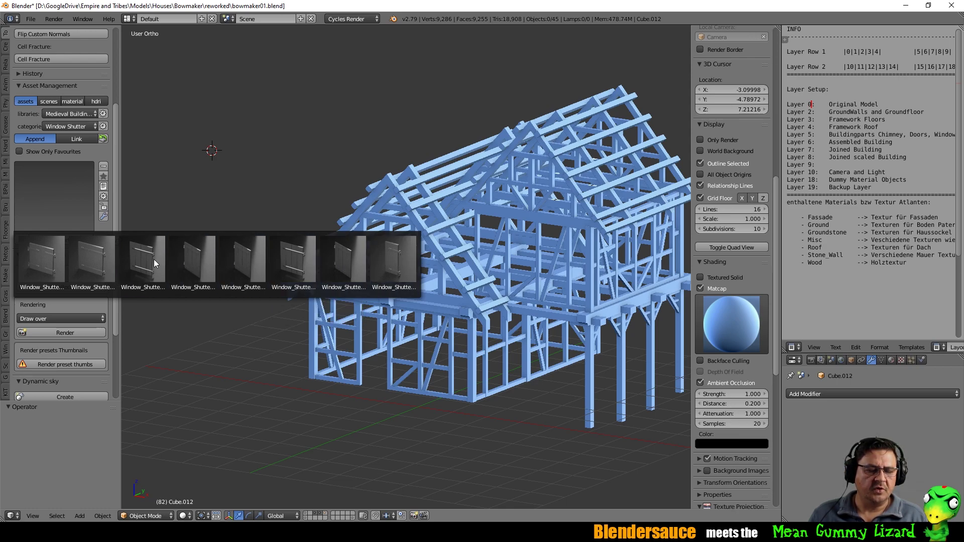
left_click(68, 201)
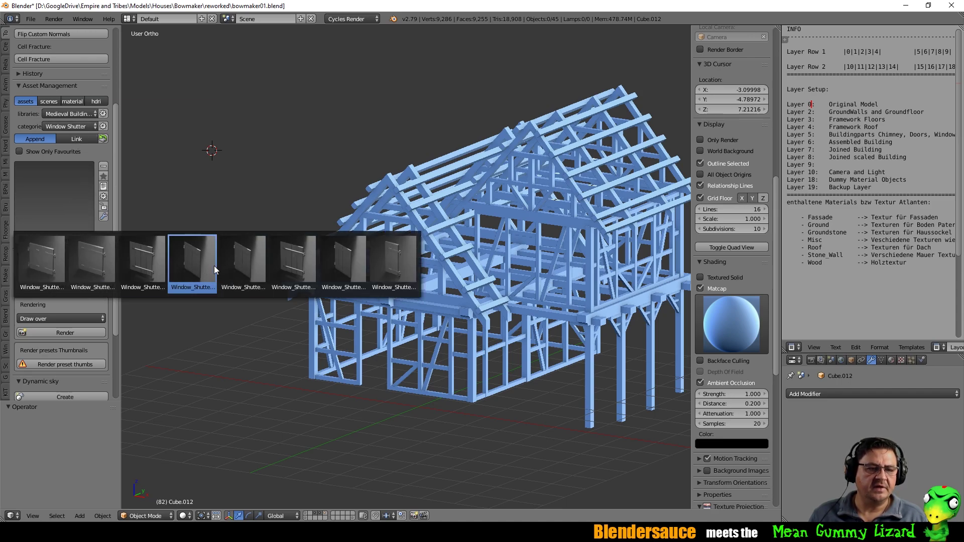
Look through the previews of the Windows and Window_Frames categories.
left_click(76, 127)
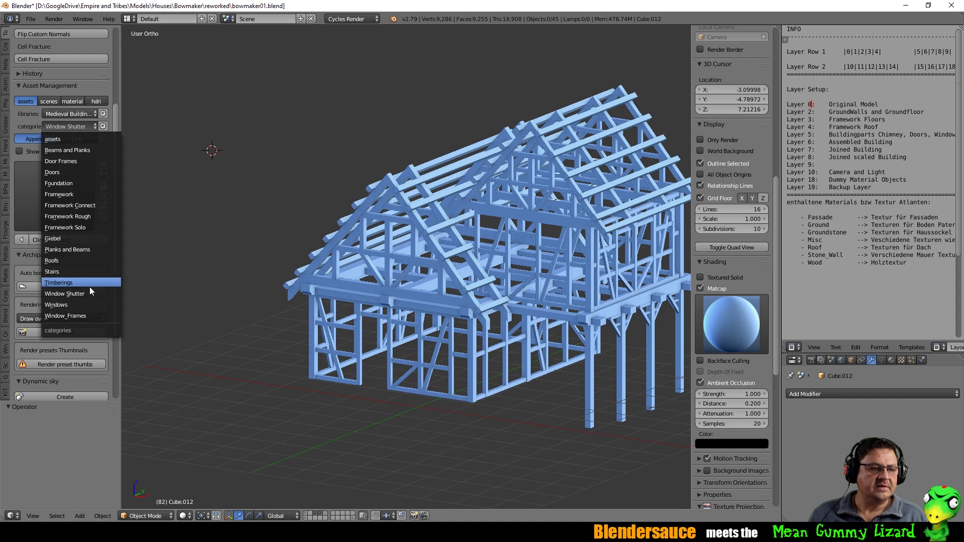
left_click(83, 304)
left_click(53, 198)
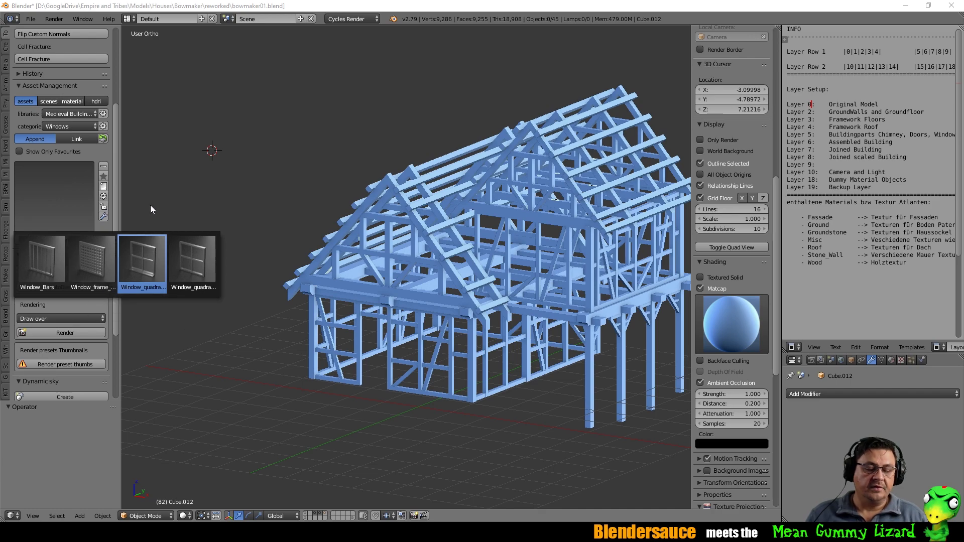
left_click(54, 181)
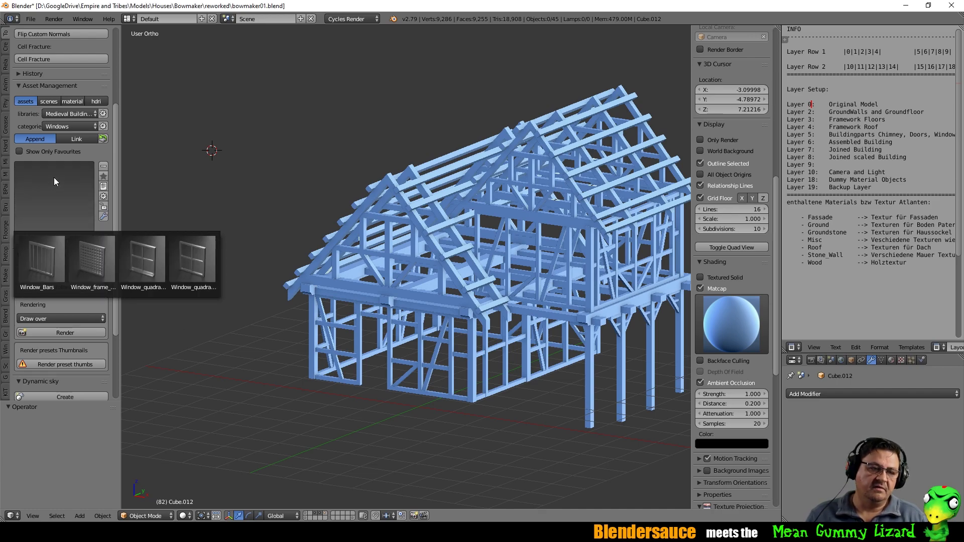
left_click(74, 127)
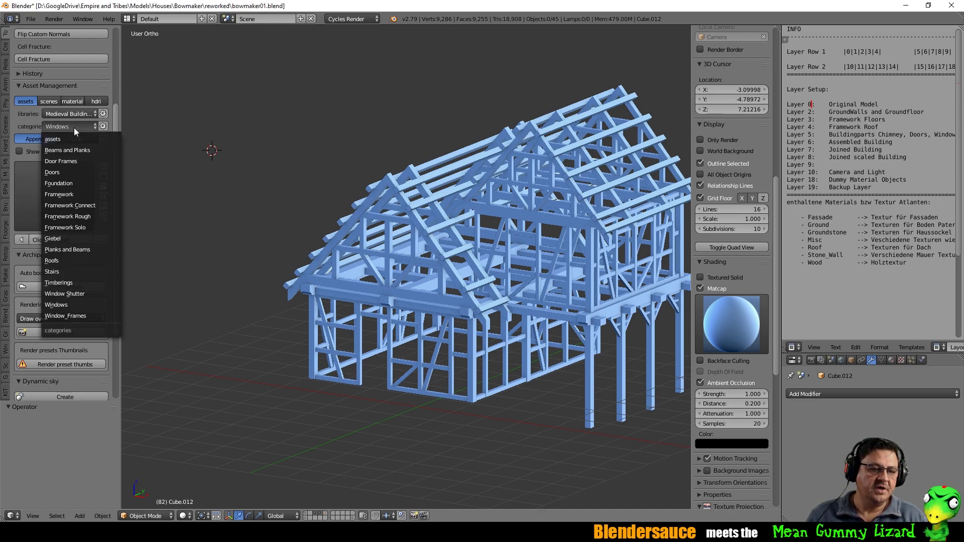
left_click(79, 313)
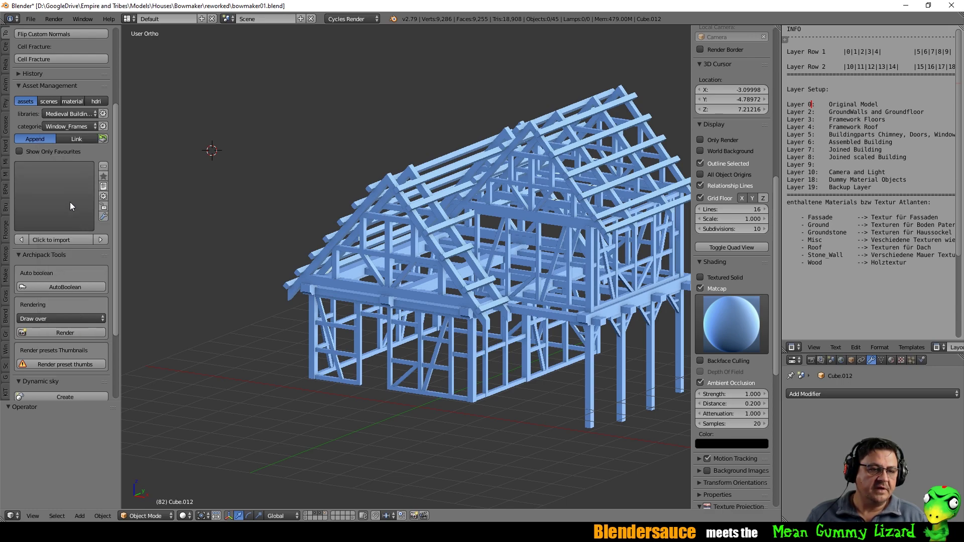
left_click(71, 201)
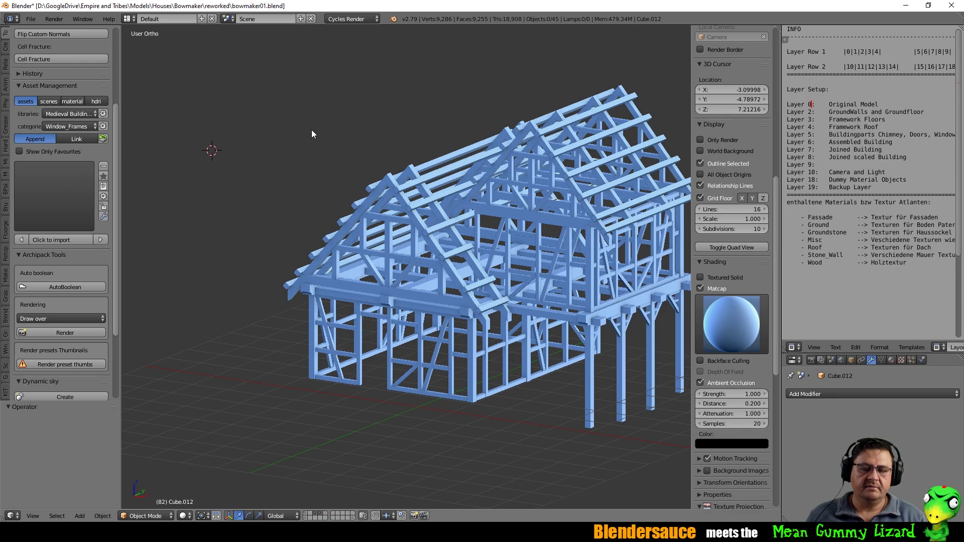
Hide the roof framework layer, keeping the layers with the ground floor and floor framework displayed.
middle_click_drag(447, 181, 326, 198)
middle_click_drag(410, 254, 487, 211)
mouse_move(394, 219)
middle_mouse_down()
mouse_move(379, 211)
mouse_move(364, 229)
mouse_move(408, 225)
middle_mouse_up()
right_click(422, 239)
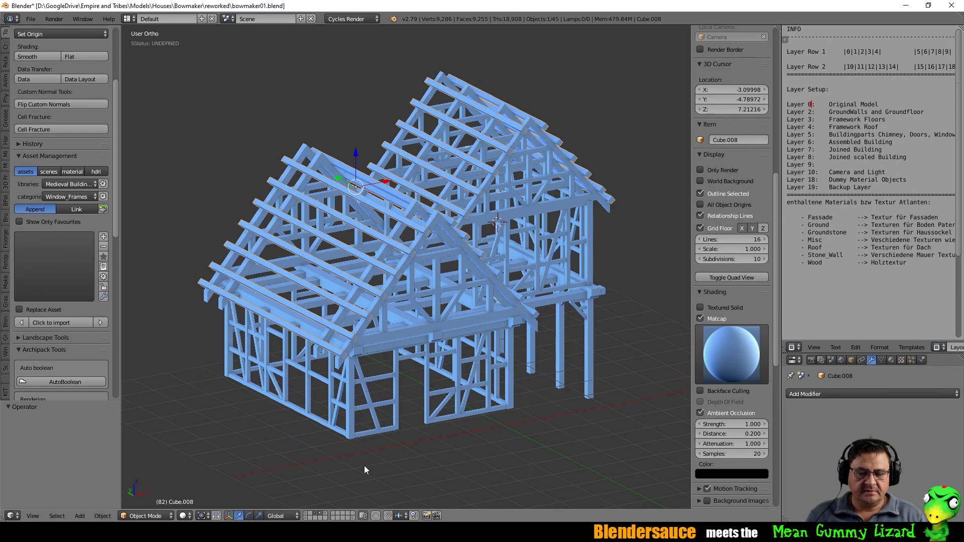
left_click(317, 512, "shift")
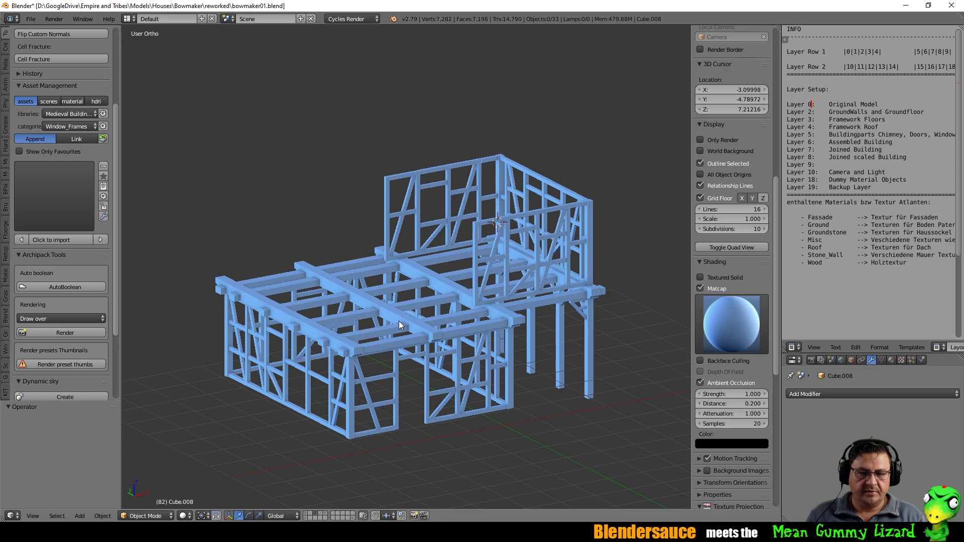
Select the front beam and the long side beam above the ground-floor walls in turn to inspect them closely.
middle_click_drag(377, 333, 356, 343)
right_click(358, 332)
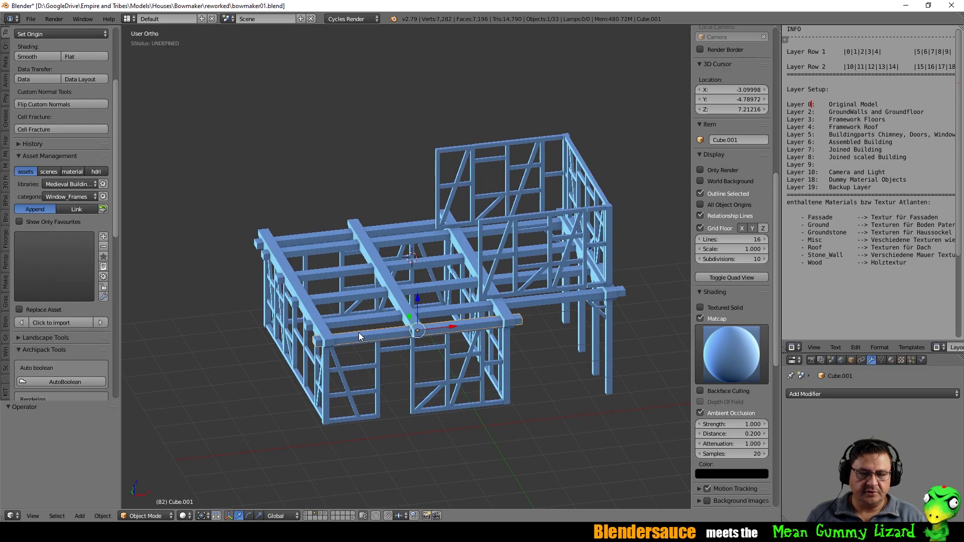
right_click(326, 333)
middle_click_drag(327, 333, 429, 305)
scroll(367, 303, "up", 3)
scroll(442, 303, "up", 4)
middle_click_drag(242, 291, 366, 240, "shift")
scroll(365, 241, "down", 1)
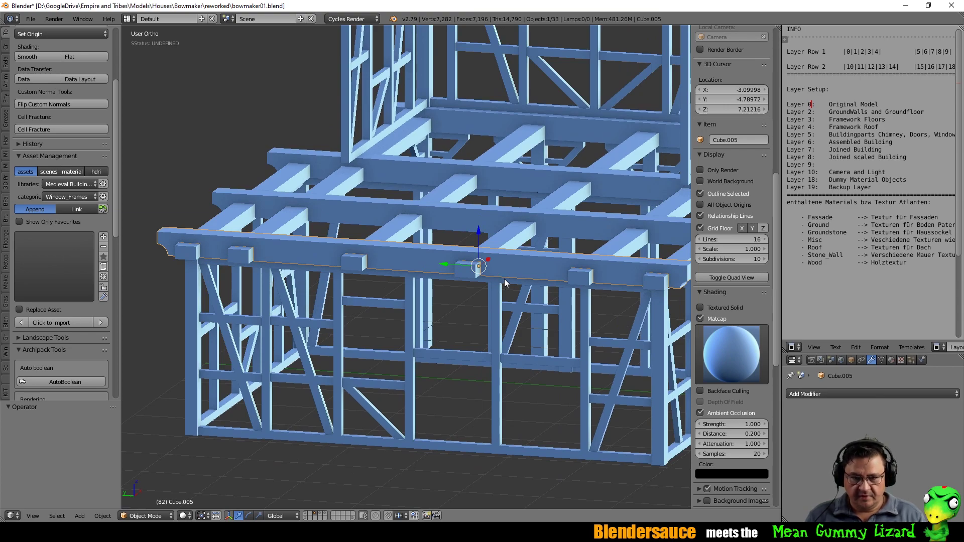
Temporarily hide the inner cross beams to inspect the openings in the long floor beams, and unhide them.
right_click(471, 273)
key("h")
key("KP_8")
key("KP_8")
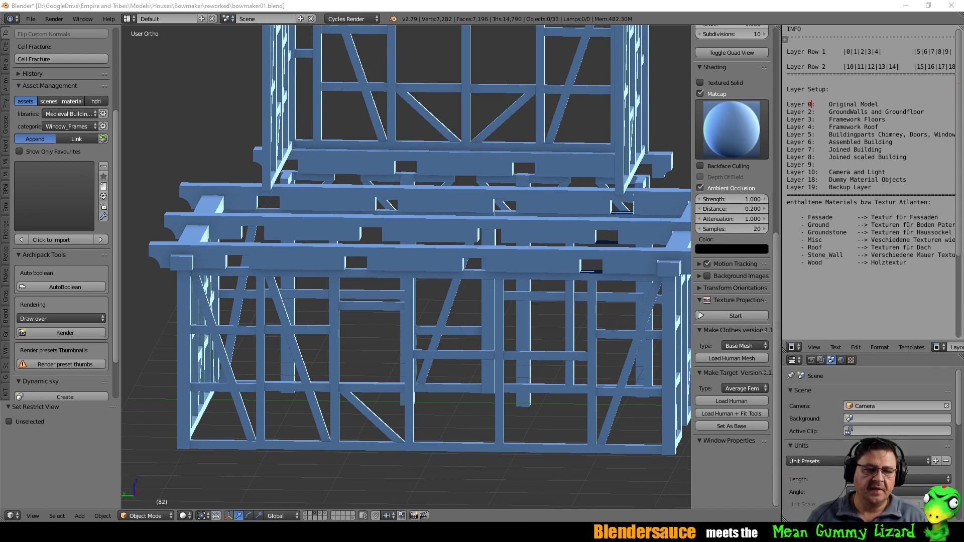
middle_click_drag(577, 221, 511, 248)
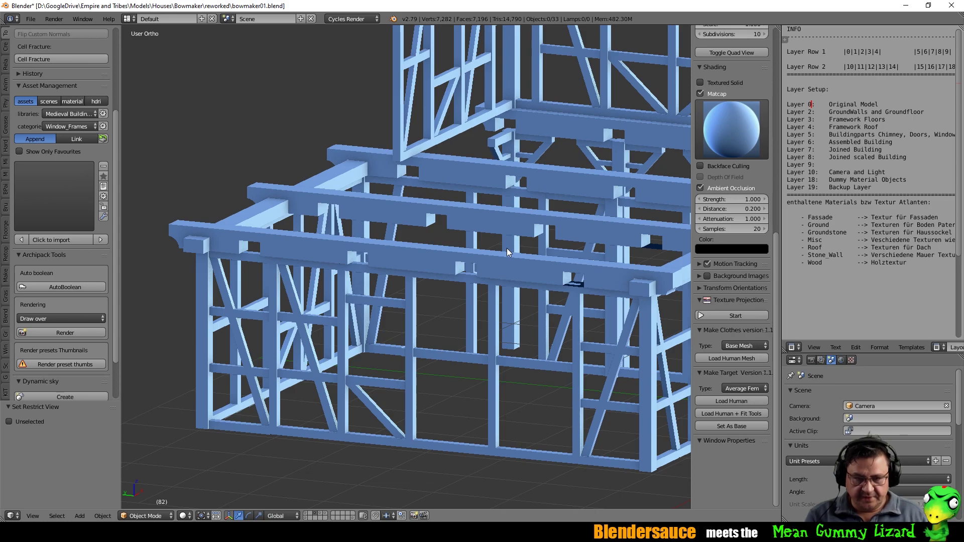
key("alt+h")
Examine the corner joints, beam ends and overall layout of the floor beams with the cross beams selected.
scroll(520, 278, "up", 6)
middle_click_drag(322, 212, 355, 173)
middle_click_drag(314, 118, 279, 139)
middle_click_drag(354, 116, 369, 120)
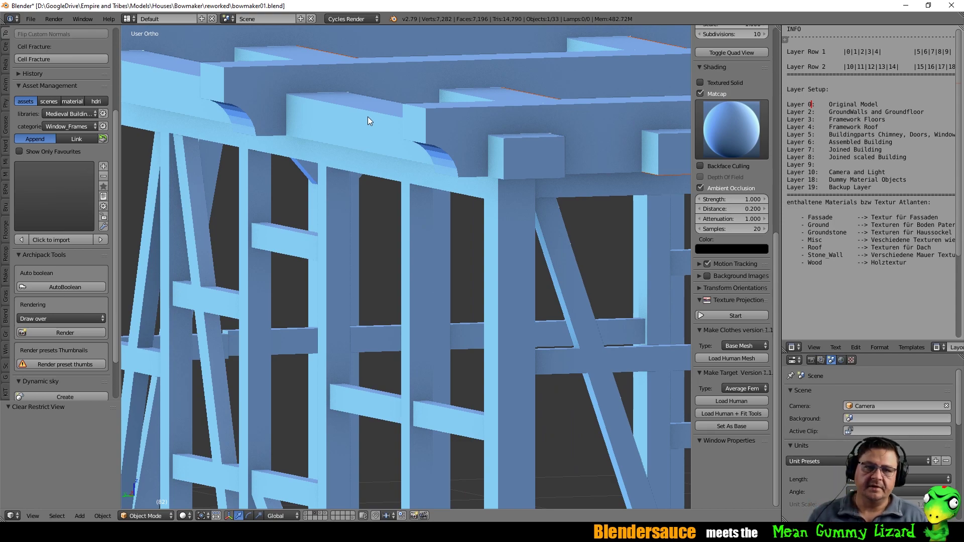
scroll(366, 118, "down", 5)
middle_click_drag(349, 139, 369, 182)
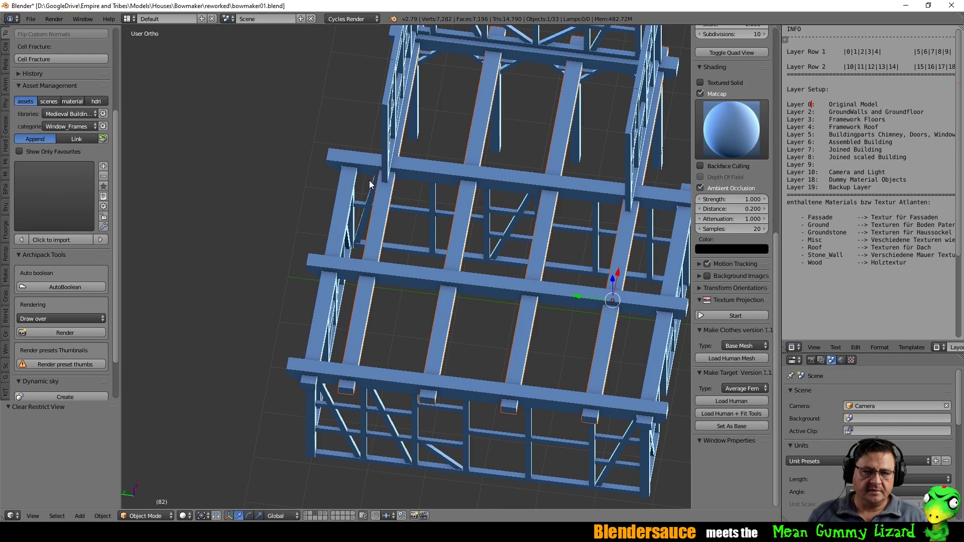
middle_click_drag(570, 234, 582, 251)
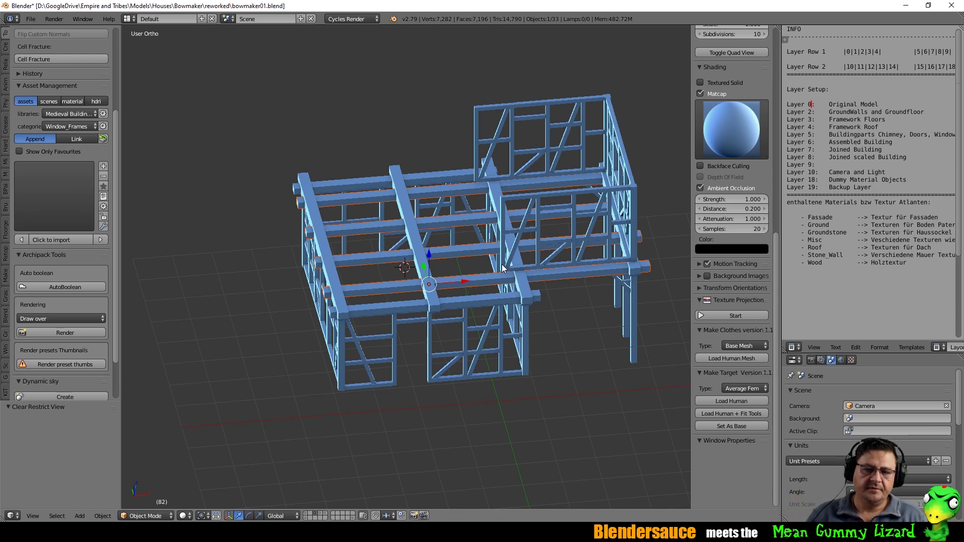
middle_click_drag(546, 236, 493, 214)
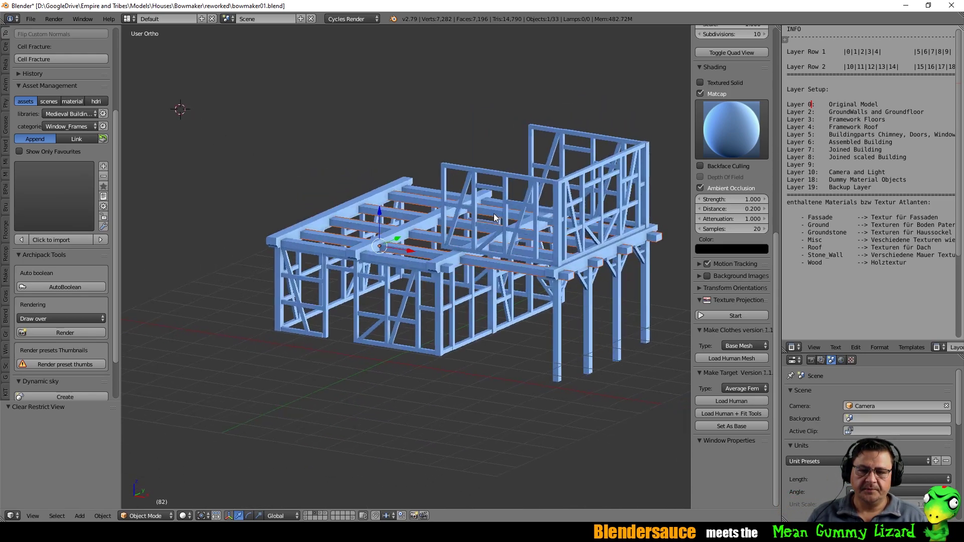
Add the upper-floor side wall frame above the overhang to the cross-beam selection.
scroll(514, 307, "up", 5)
middle_click_drag(573, 232, 403, 240, "shift")
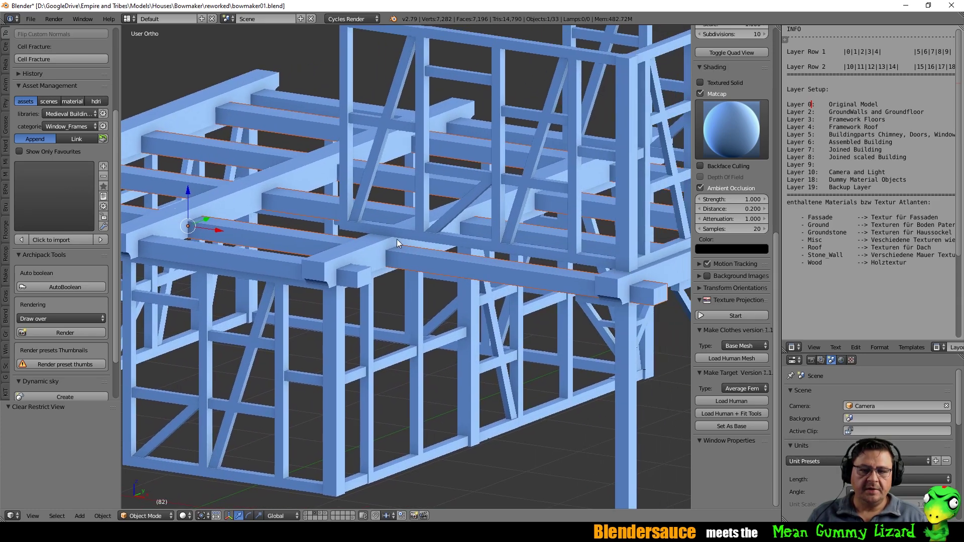
middle_click_drag(619, 270, 511, 252)
scroll(509, 256, "up", 2)
middle_click_drag(248, 235, 332, 238)
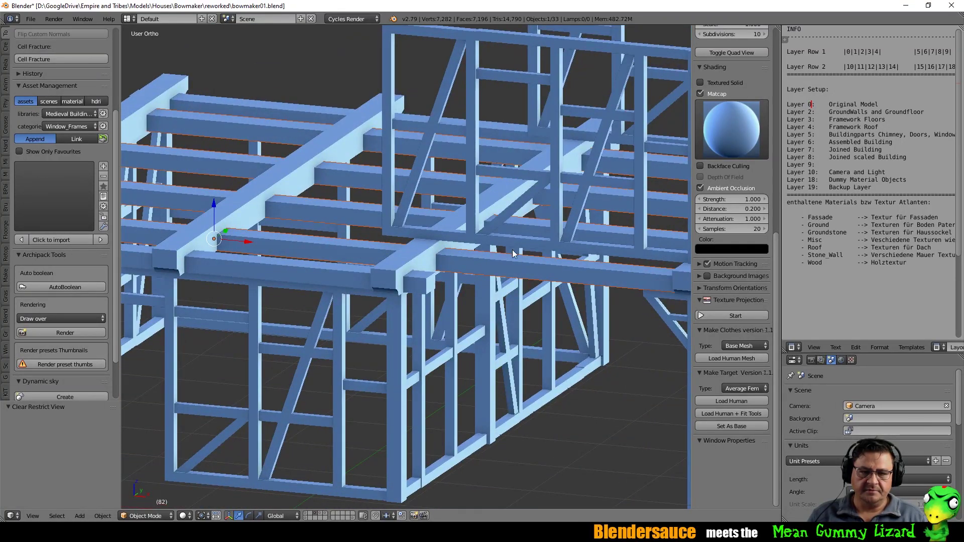
right_click(501, 242, "shift")
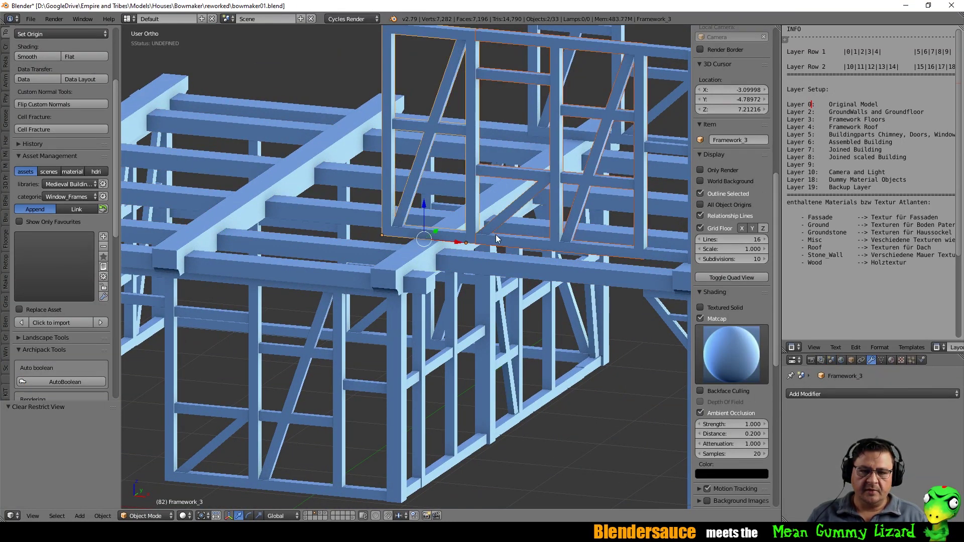
middle_click_drag(591, 224, 485, 223)
middle_click_drag(460, 183, 427, 186)
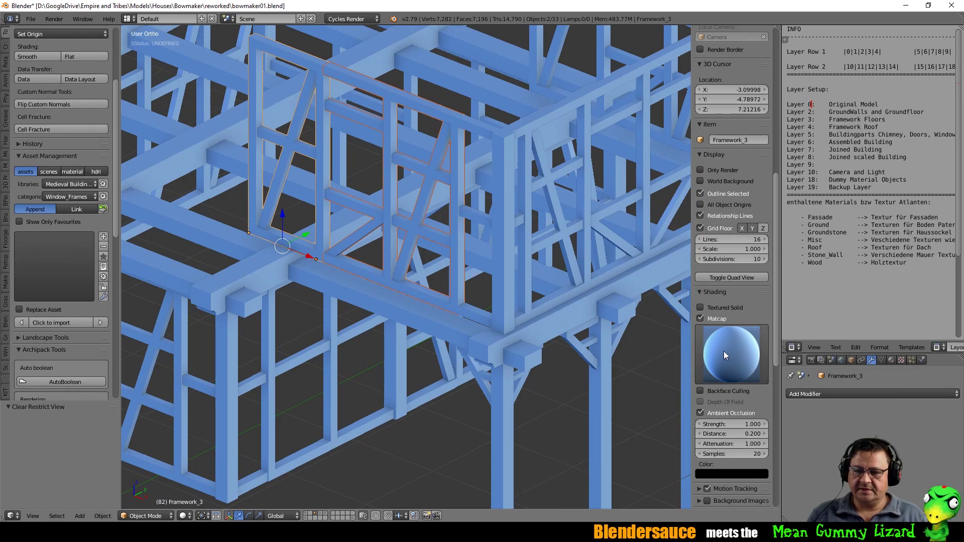
Turn off the matcap, switch the viewport to Material shading and examine the wood texture on the wall frames.
left_click(700, 319)
scroll(301, 327, "down", 4)
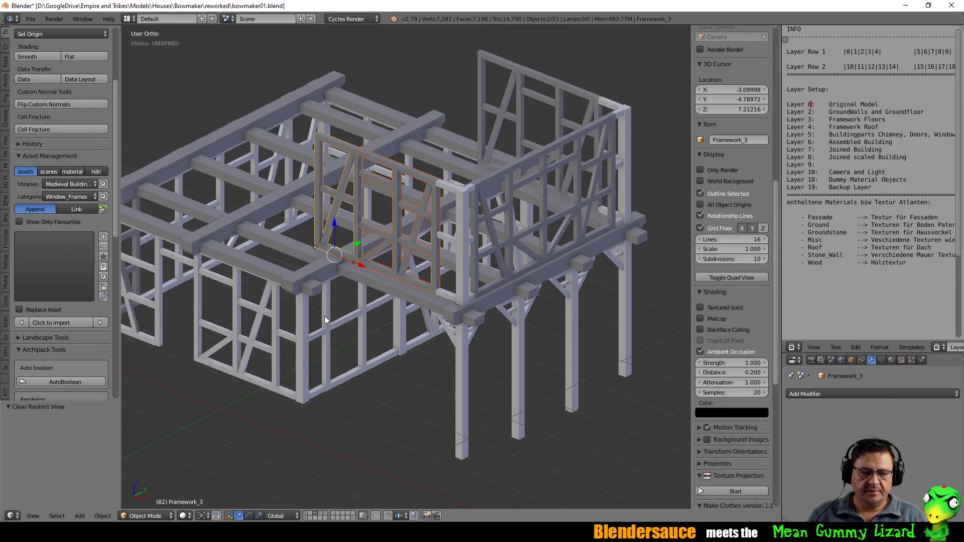
left_click(183, 515)
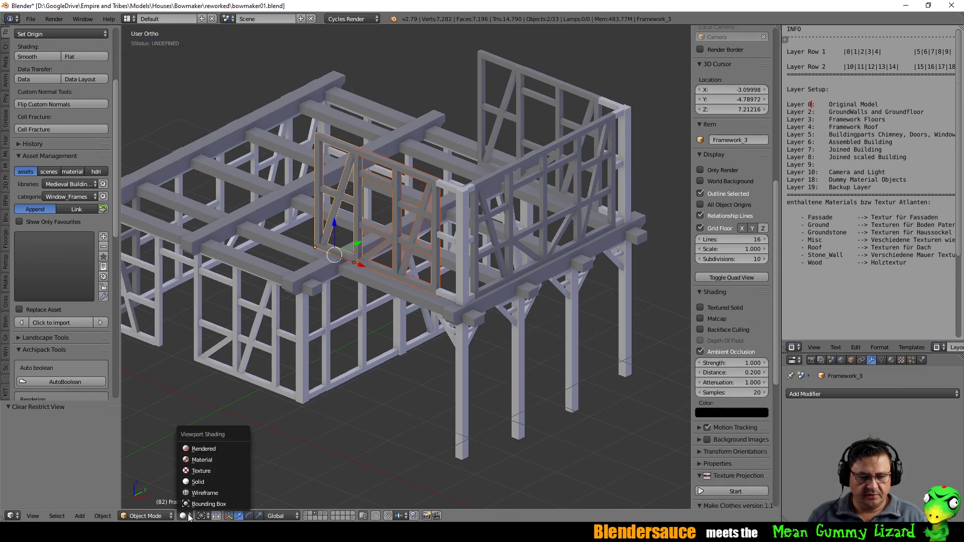
left_click(212, 459)
mouse_move(381, 251)
middle_mouse_down()
mouse_move(481, 237)
mouse_move(312, 321)
mouse_move(436, 265)
middle_mouse_up()
scroll(416, 315, "up", 5)
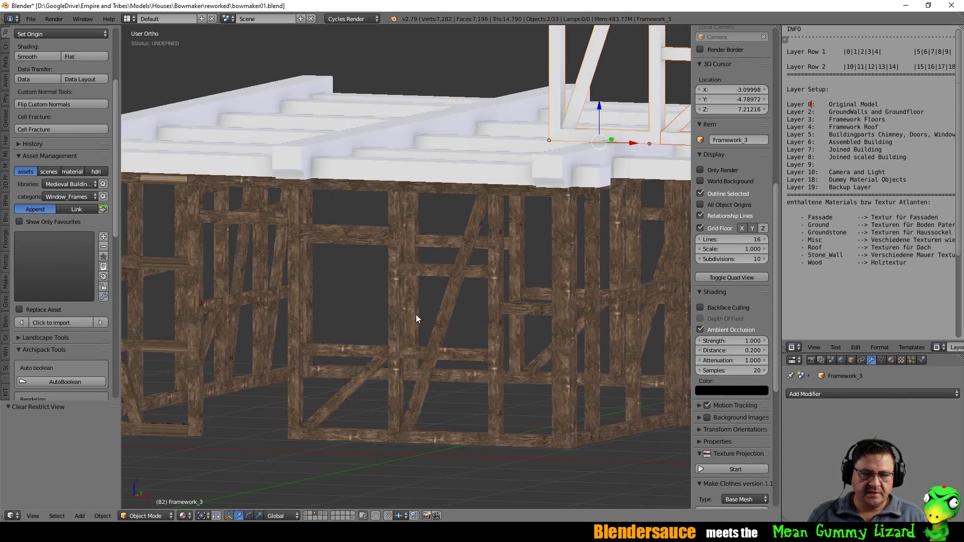
middle_click_drag(412, 322, 418, 238)
scroll(574, 237, "down", 4)
middle_click_drag(311, 265, 501, 247, "shift")
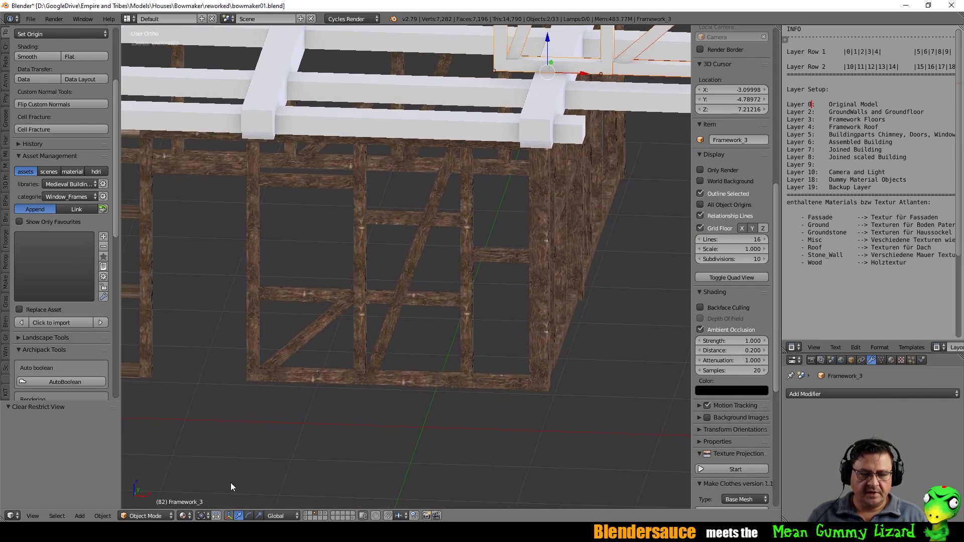
scroll(414, 265, "down", 5)
middle_click_drag(414, 265, 473, 208)
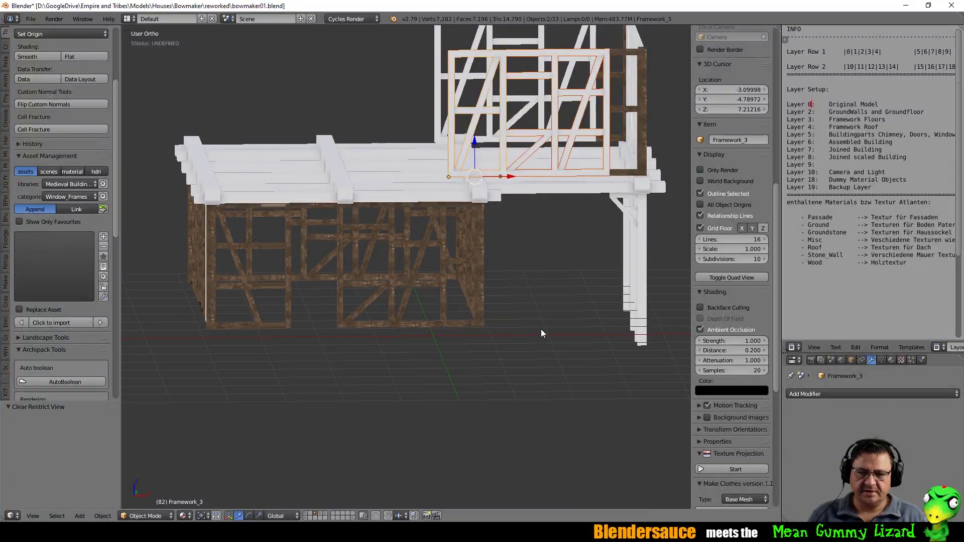
Return the viewport to Solid shading and re-enable the matcap.
left_click(191, 516)
left_click(198, 480)
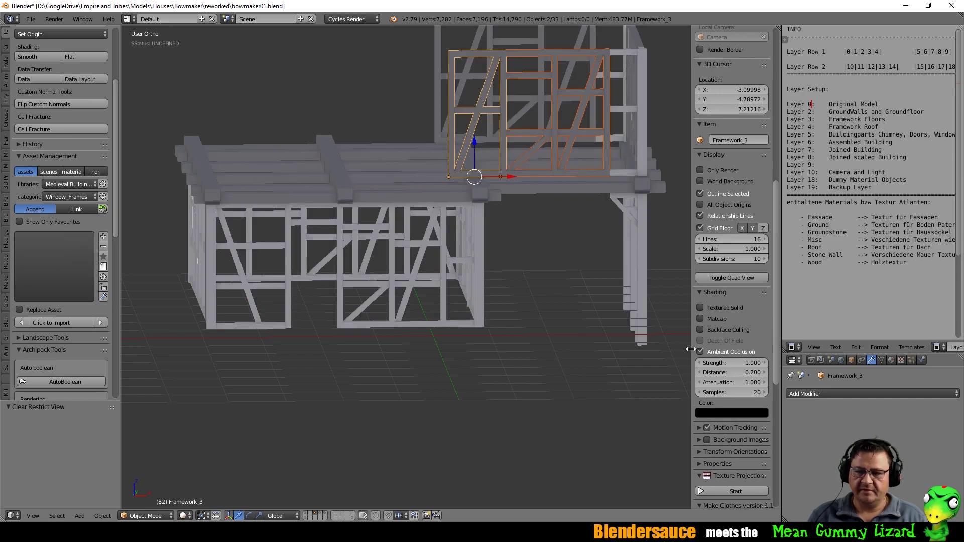
left_click(700, 318)
Examine the floor beams, upper wall frames and supporting posts from several sides of the building.
middle_click_drag(441, 185, 482, 182)
scroll(478, 195, "up", 3)
middle_click_drag(493, 127, 536, 198, "shift")
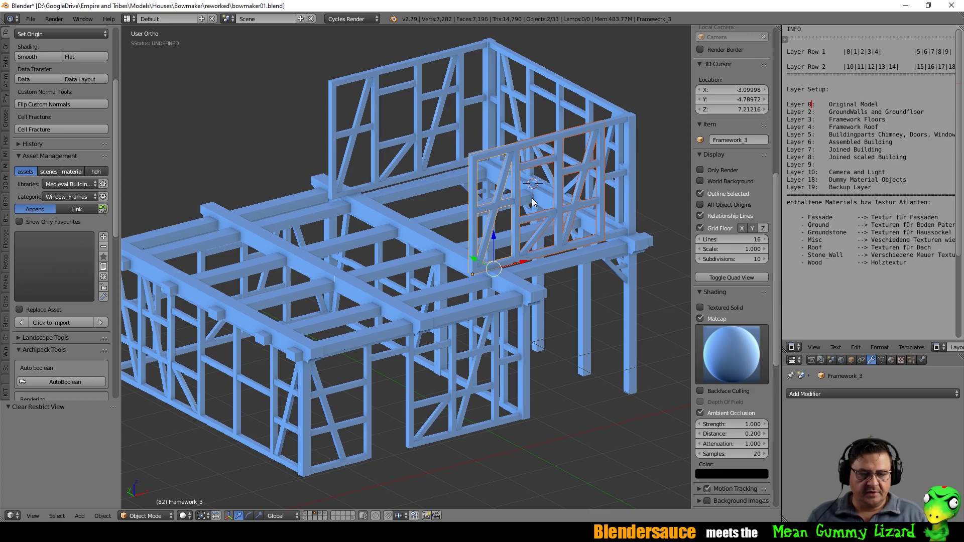
middle_click_drag(531, 198, 471, 215)
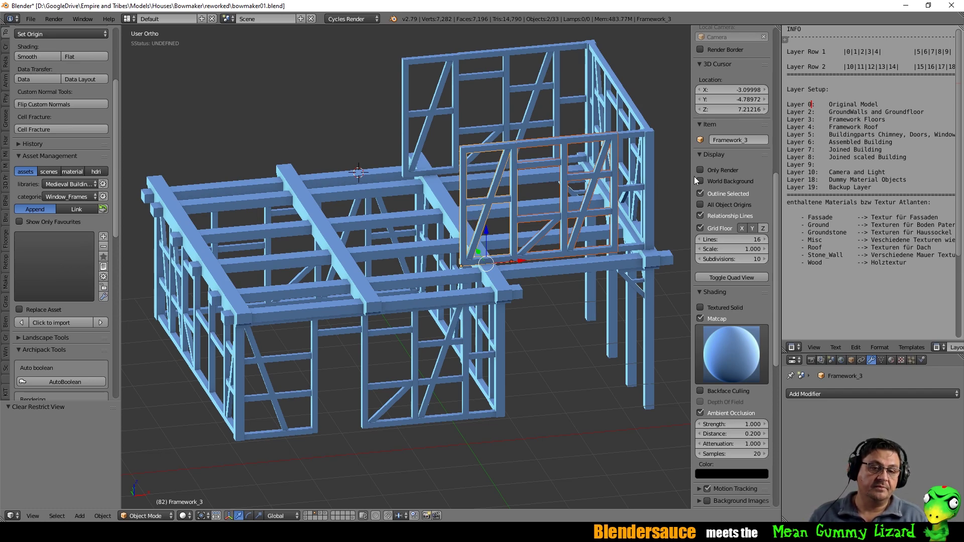
middle_click_drag(559, 171, 404, 143)
middle_click_drag(377, 104, 391, 131)
scroll(337, 185, "down", 3)
middle_click_drag(334, 187, 495, 241, "shift")
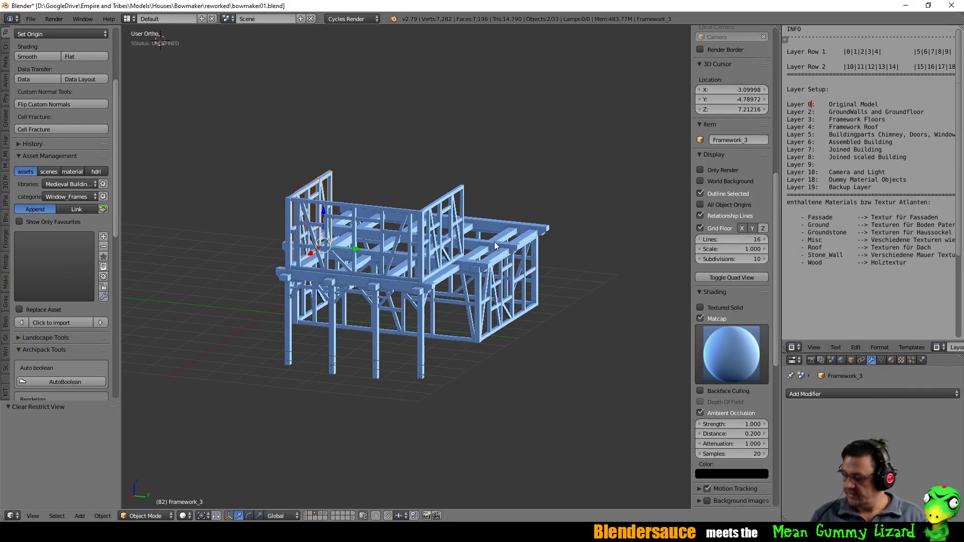